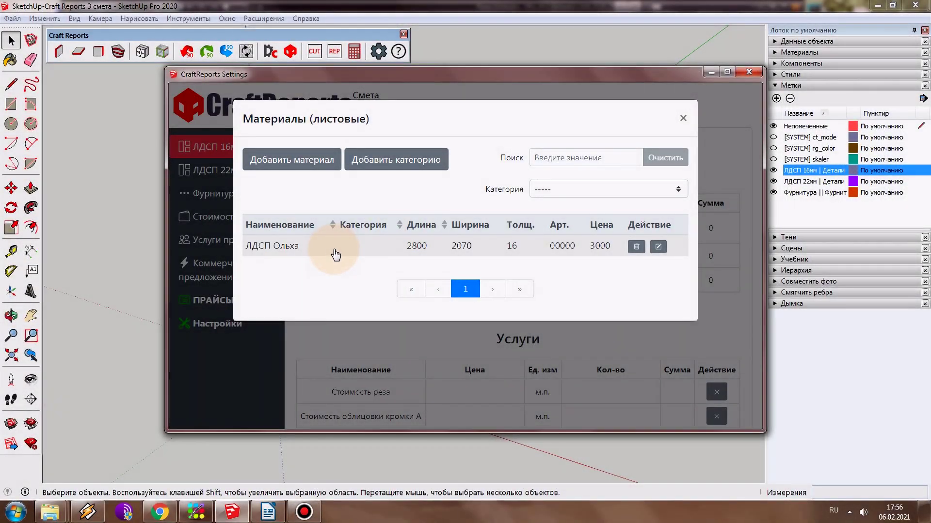
# - Preview the add-material form, then show CraftReports settings with version 3.82 and the database folder
pyautogui.click(308, 161)
pyautogui.click(595, 118)
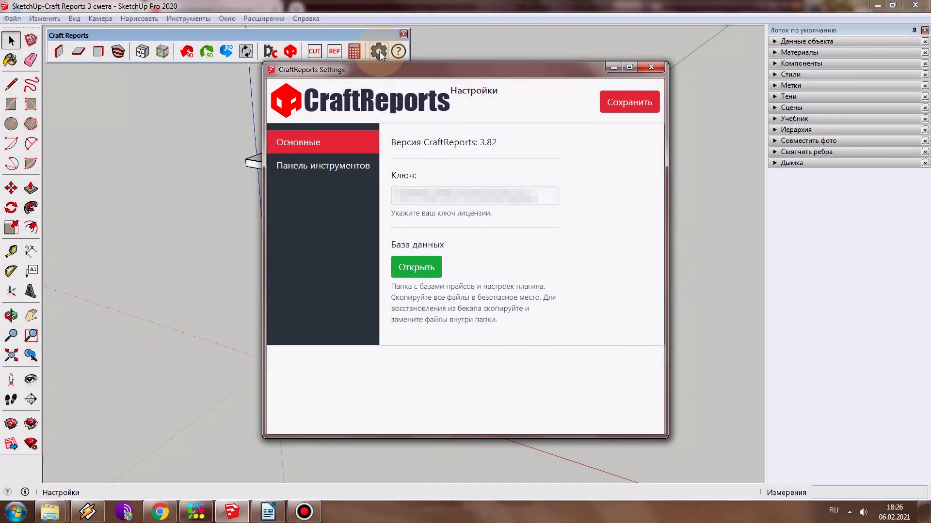
pyautogui.click(325, 178)
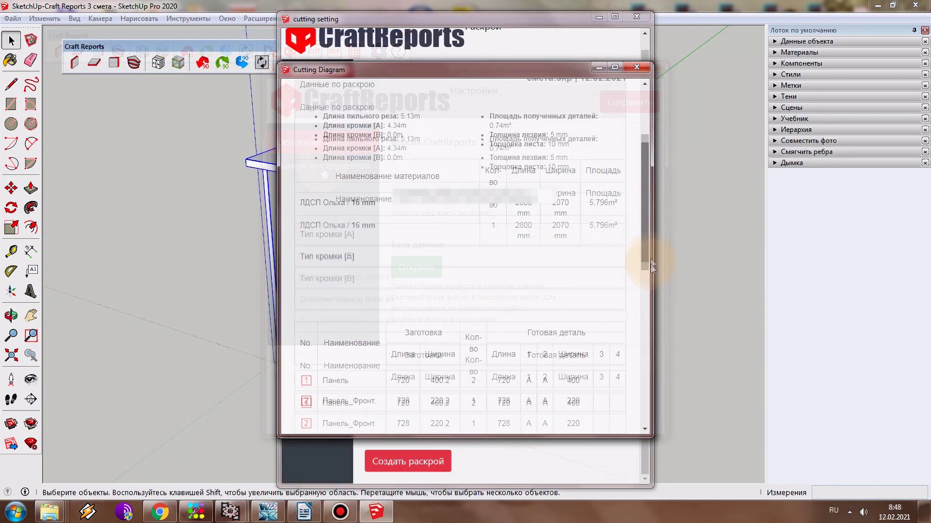
# - Scroll through the ЛДСП Ольха 16 mm cutting layout on the 2800 × 2070 mm sheet
pyautogui.moveTo(652, 302); pyautogui.dragTo(641, 371)
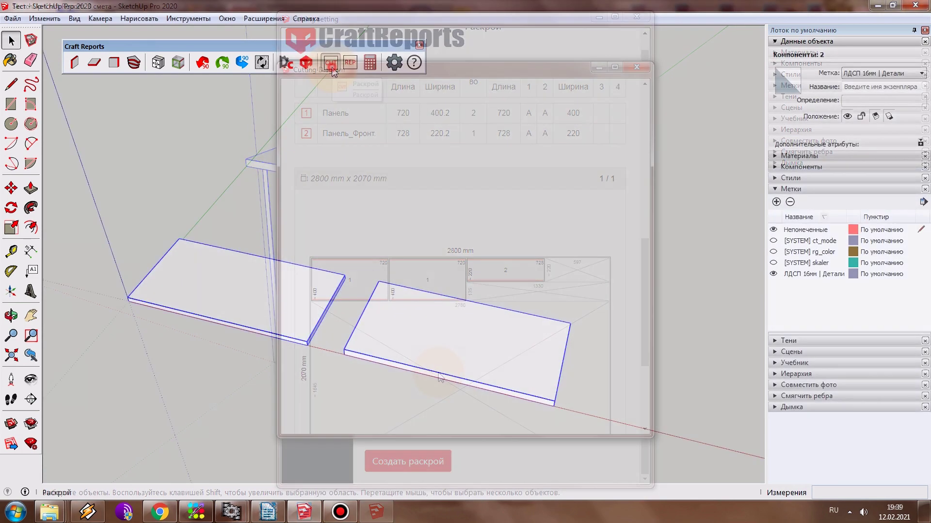
pyautogui.click(331, 67)
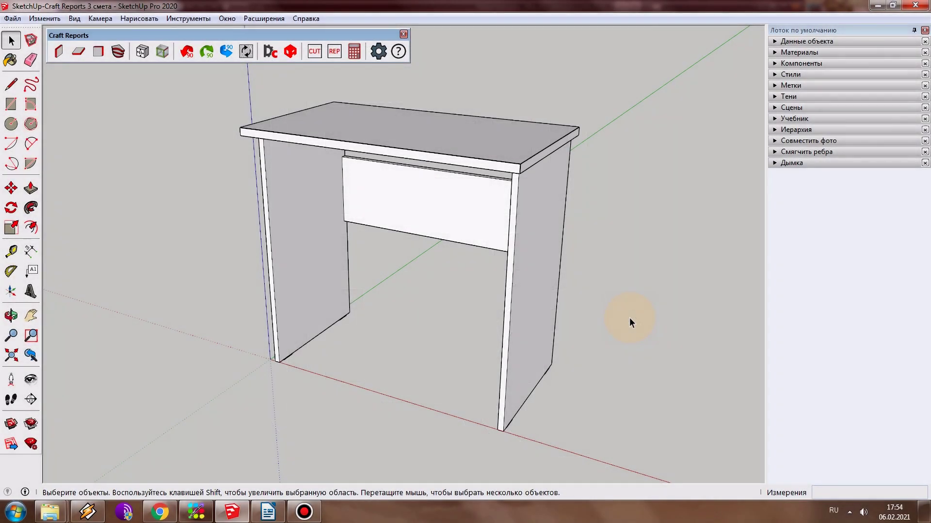
# - Orbit the desk slightly toward a more frontal view
pyautogui.moveTo(536, 312)
pyautogui.mouseDown(button='middle')
pyautogui.moveTo(402, 298)
pyautogui.moveTo(530, 316)
pyautogui.mouseUp(button='middle')
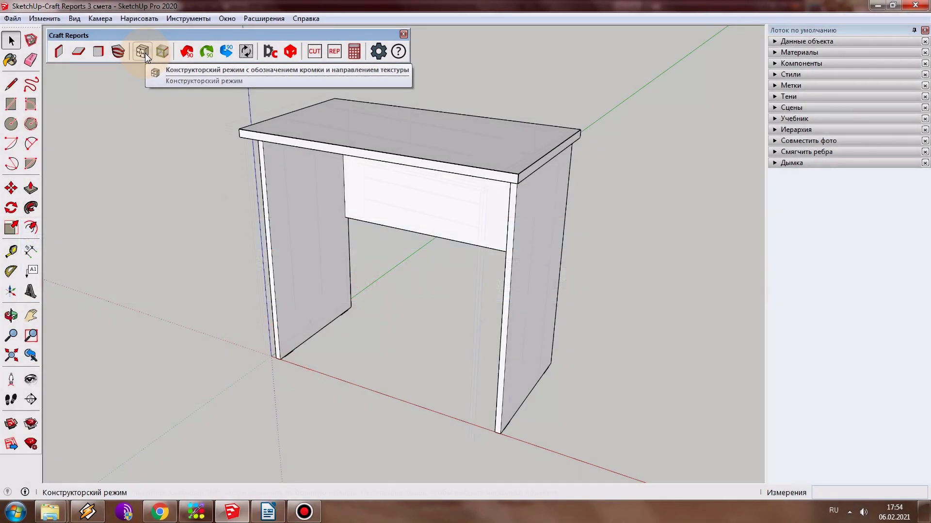
# - Turn on Конструкторский режим and Craft X-ray, orbit around the desk, then switch both off
pyautogui.click(145, 53)
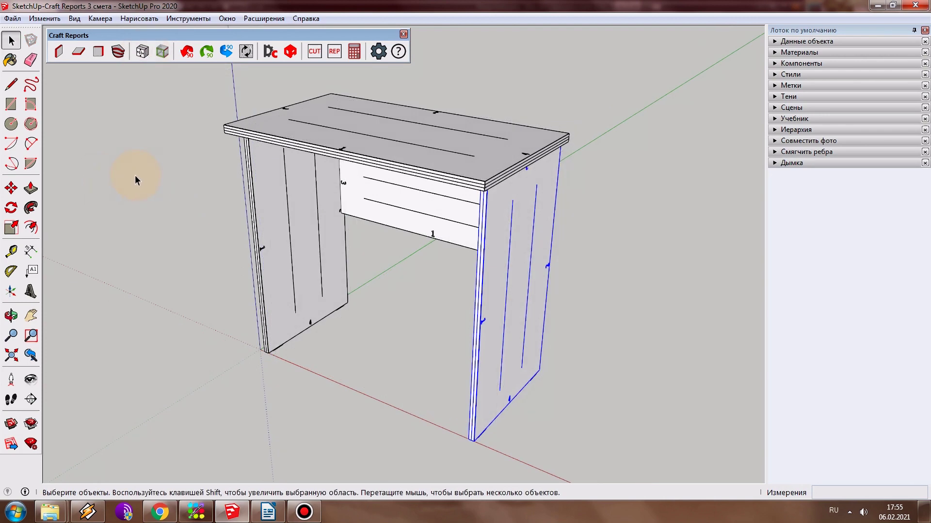
pyautogui.click(162, 53)
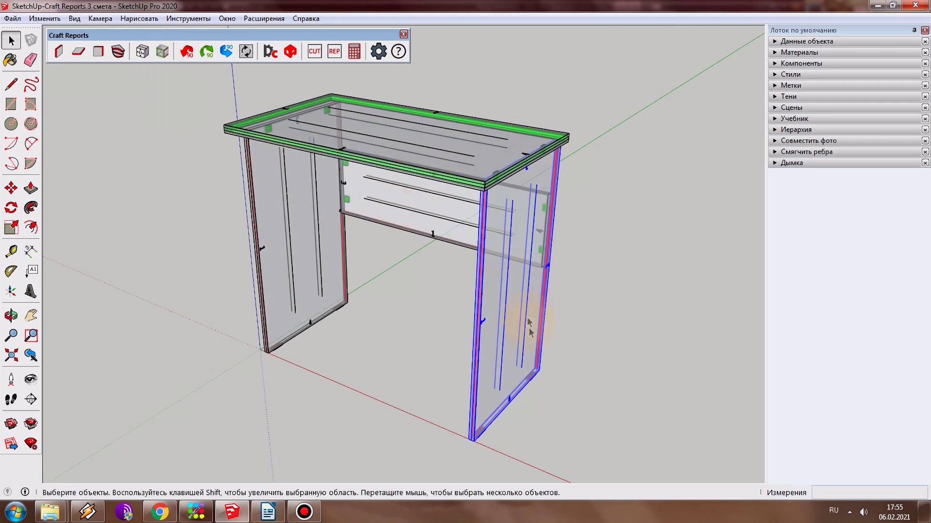
pyautogui.moveTo(537, 353)
pyautogui.mouseDown(button='middle')
pyautogui.moveTo(529, 269)
pyautogui.moveTo(316, 338)
pyautogui.mouseUp(button='middle')
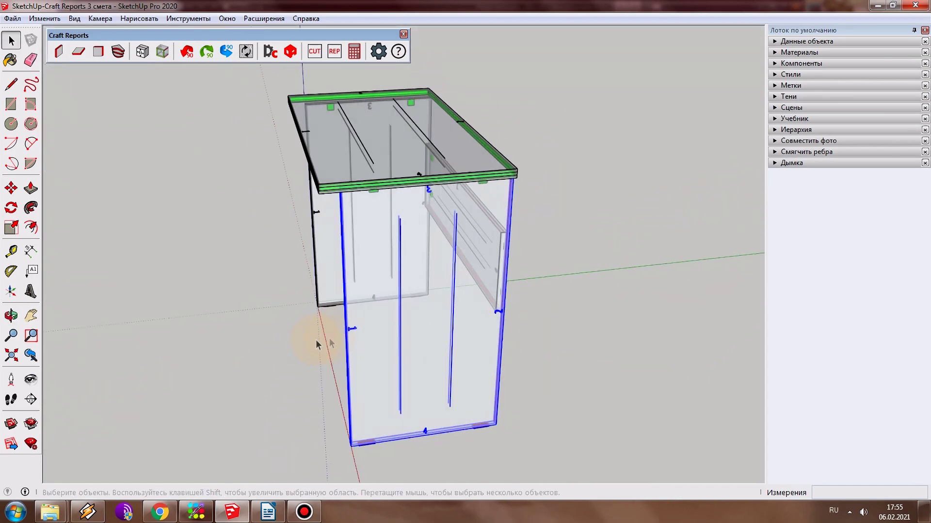
pyautogui.moveTo(499, 340)
pyautogui.mouseDown(button='middle')
pyautogui.moveTo(173, 343)
pyautogui.moveTo(276, 347)
pyautogui.moveTo(557, 332)
pyautogui.mouseUp(button='middle')
pyautogui.moveTo(257, 322)
pyautogui.mouseDown(button='middle')
pyautogui.moveTo(686, 306)
pyautogui.moveTo(571, 333)
pyautogui.moveTo(536, 363)
pyautogui.moveTo(312, 347)
pyautogui.moveTo(297, 343)
pyautogui.moveTo(322, 271)
pyautogui.moveTo(333, 316)
pyautogui.moveTo(272, 192)
pyautogui.mouseUp(button='middle')
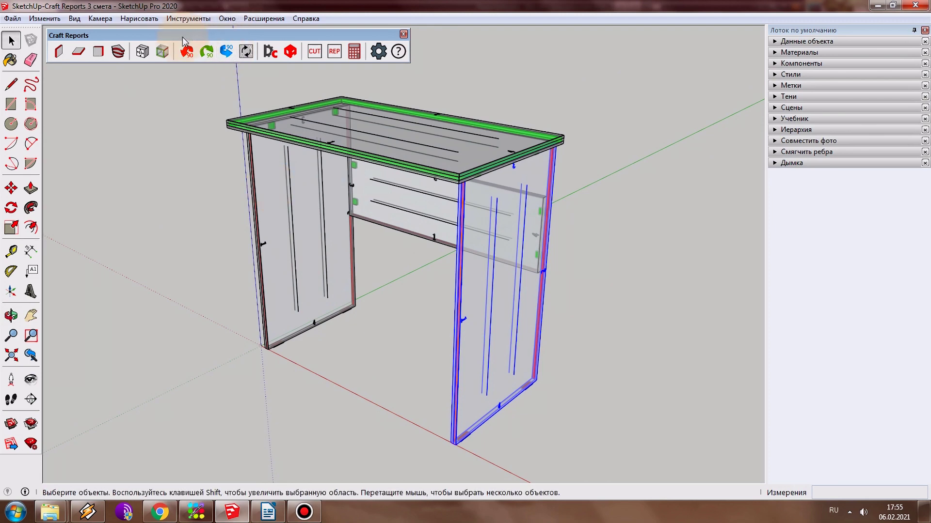
pyautogui.click(162, 55)
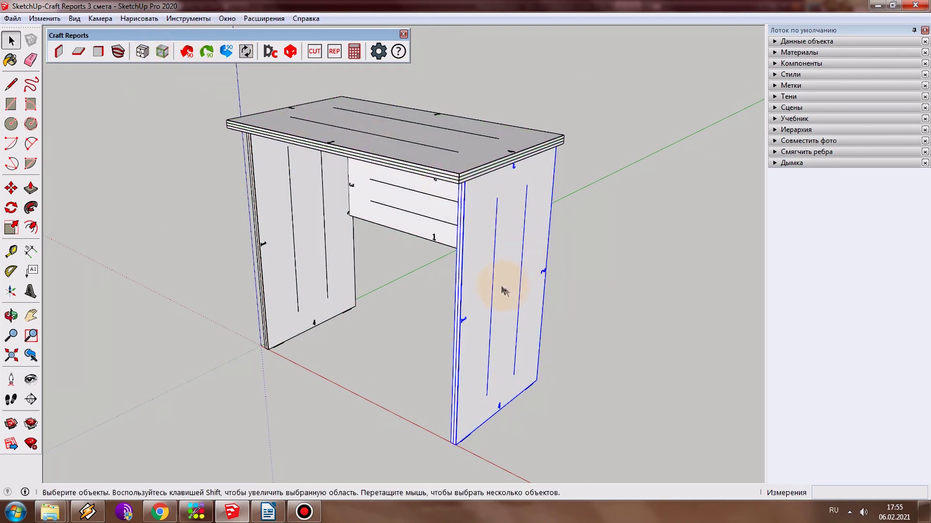
pyautogui.click(143, 52)
# - Orbit and zoom around the desk, select an orange edge band, and expand the Метки tags list
pyautogui.moveTo(487, 312)
pyautogui.mouseDown(button='middle')
pyautogui.moveTo(722, 262)
pyautogui.moveTo(544, 206)
pyautogui.moveTo(598, 156)
pyautogui.moveTo(528, 135)
pyautogui.moveTo(307, 124)
pyautogui.moveTo(267, 142)
pyautogui.moveTo(292, 191)
pyautogui.moveTo(219, 253)
pyautogui.moveTo(436, 280)
pyautogui.moveTo(469, 304)
pyautogui.moveTo(446, 297)
pyautogui.moveTo(453, 313)
pyautogui.moveTo(460, 178)
pyautogui.moveTo(453, 196)
pyautogui.moveTo(446, 114)
pyautogui.moveTo(537, 336)
pyautogui.mouseUp(button='middle')
pyautogui.scroll(5, 305, 158)
pyautogui.scroll(-5, 292, 199)
pyautogui.scroll(2, 437, 223)
pyautogui.click(433, 231)
pyautogui.scroll(3, 373, 275)
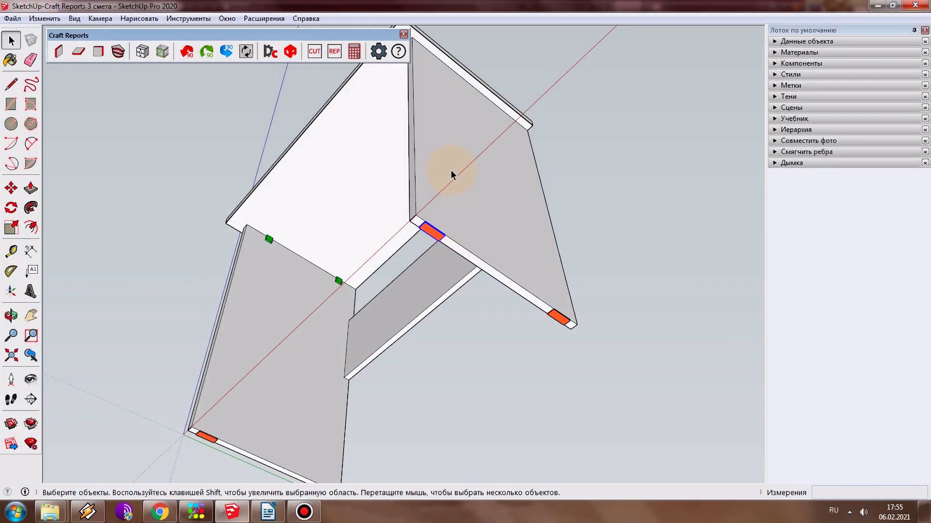
pyautogui.moveTo(450, 169)
pyautogui.mouseDown(button='middle')
pyautogui.moveTo(449, 193)
pyautogui.moveTo(475, 174)
pyautogui.moveTo(447, 129)
pyautogui.mouseUp(button='middle')
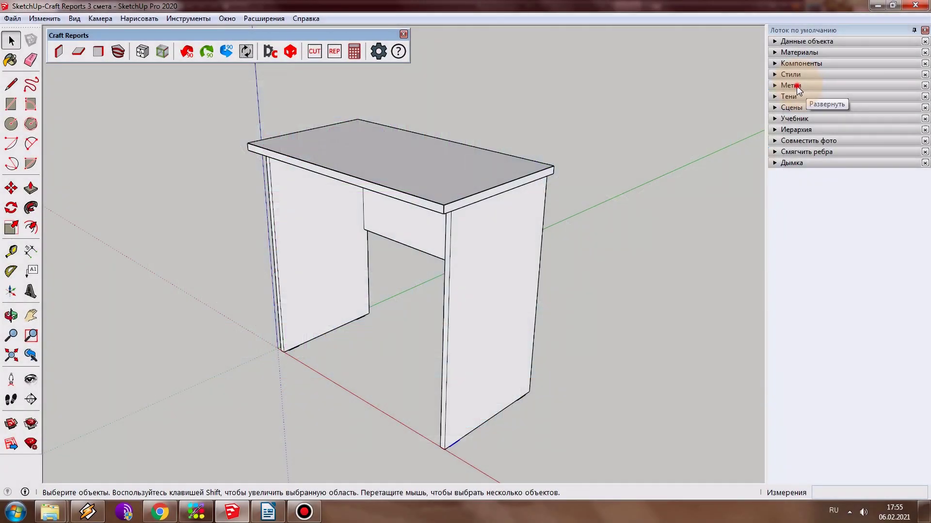
pyautogui.click(796, 86)
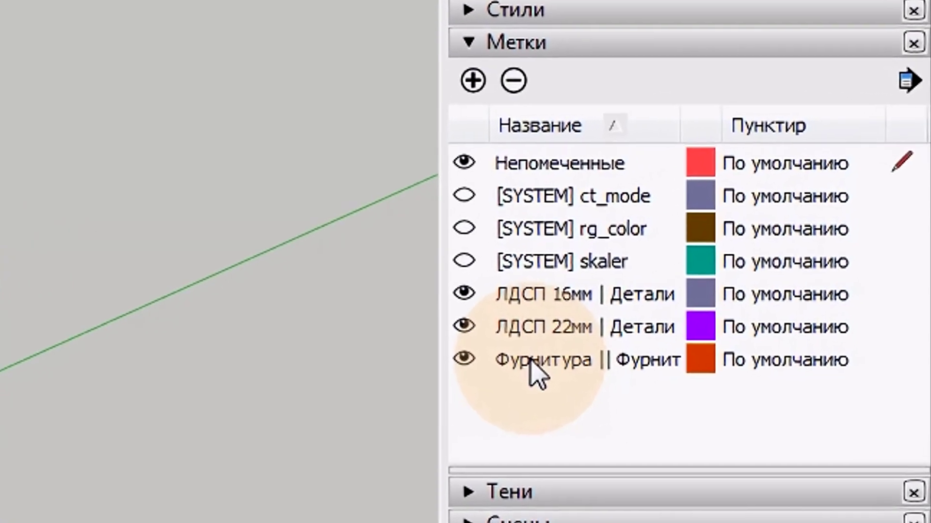
pyautogui.click(570, 339)
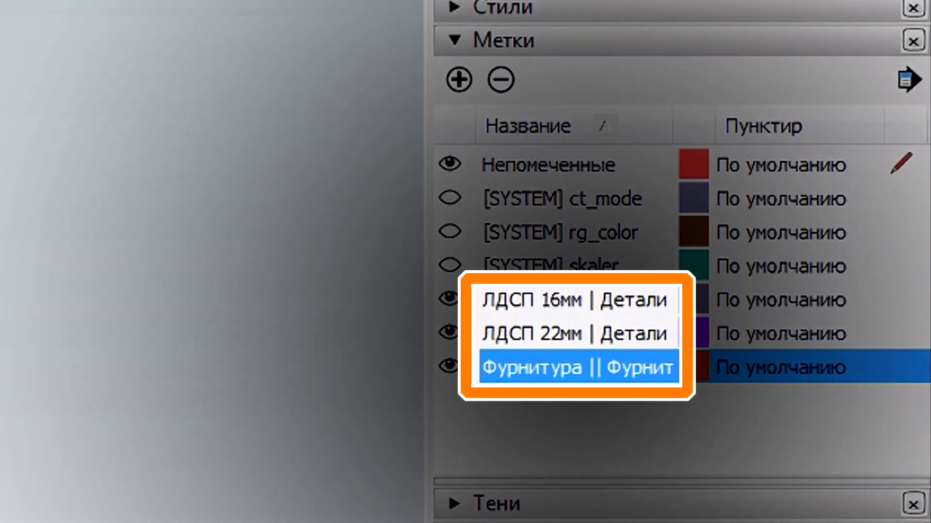
pyautogui.click(447, 367)
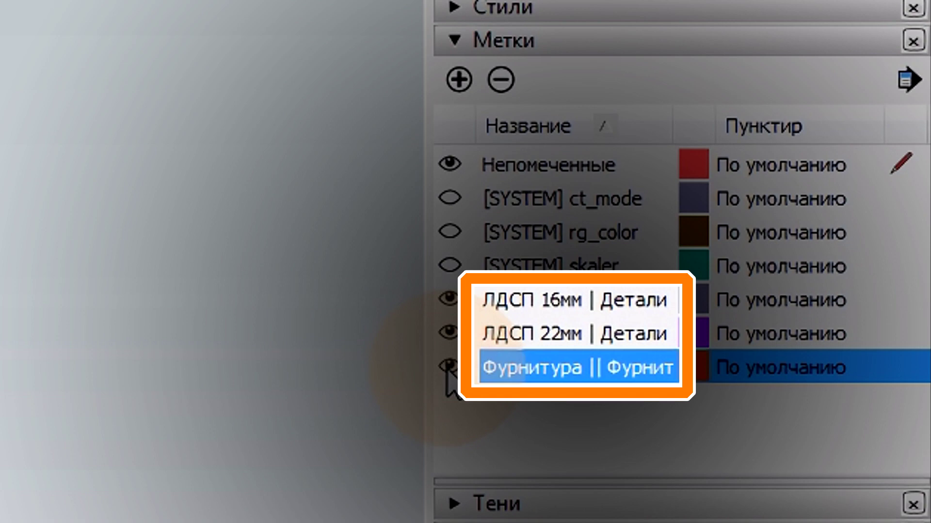
pyautogui.click(443, 334)
pyautogui.click(448, 334)
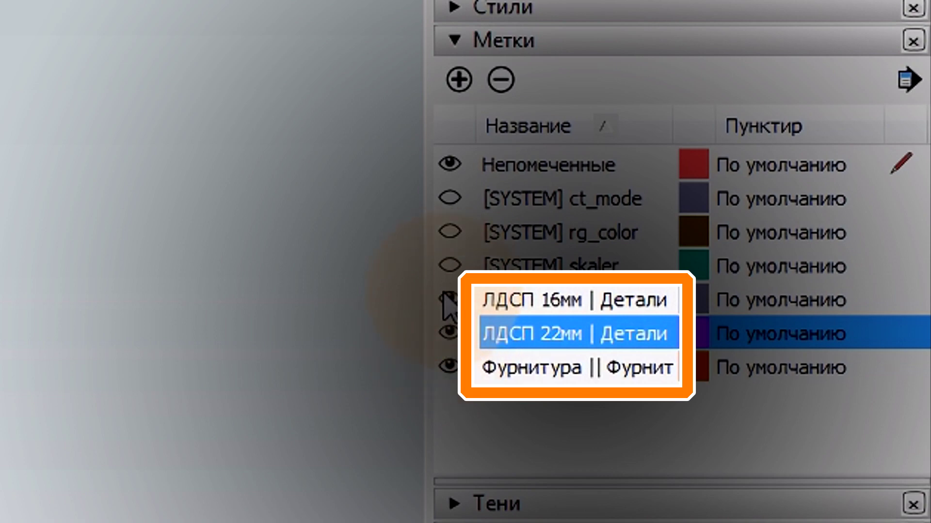
pyautogui.click(444, 298)
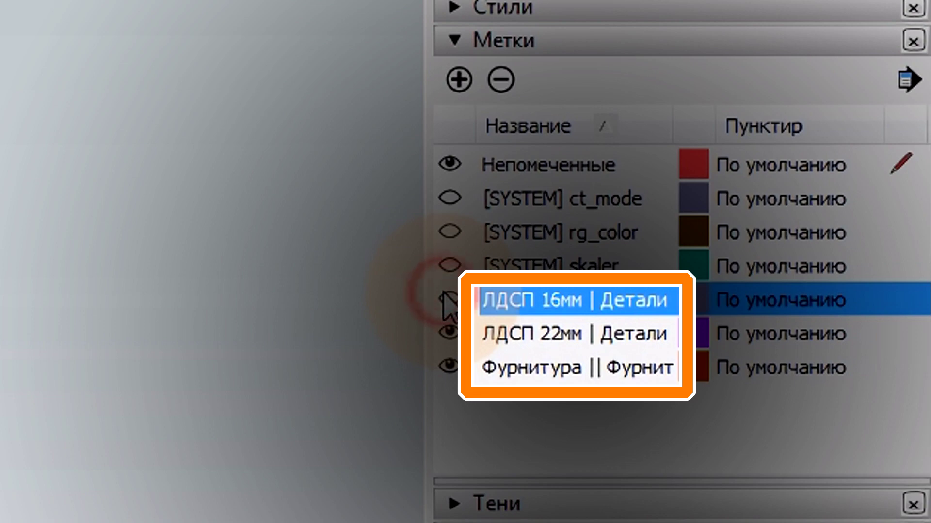
pyautogui.click(445, 298)
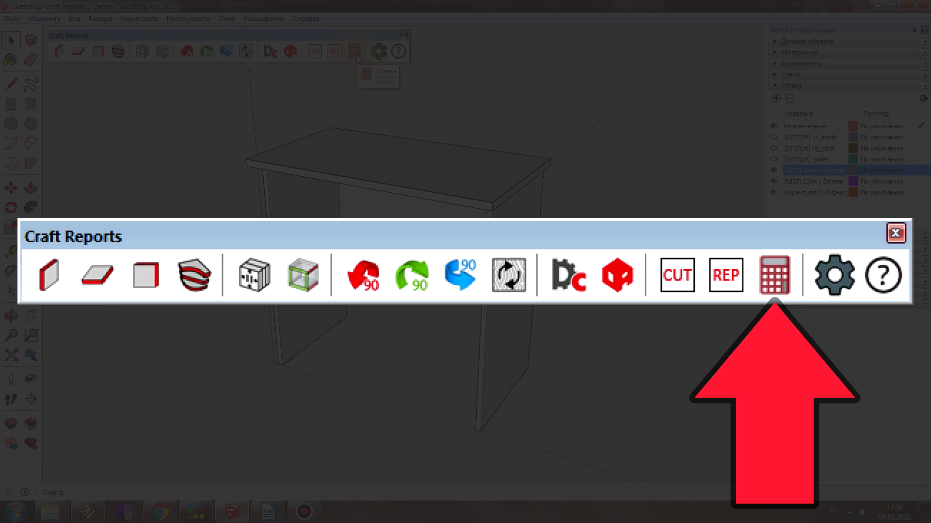
# - Open the Смета estimate and go to the ЛДСП 16мм project materials page
pyautogui.click(356, 54)
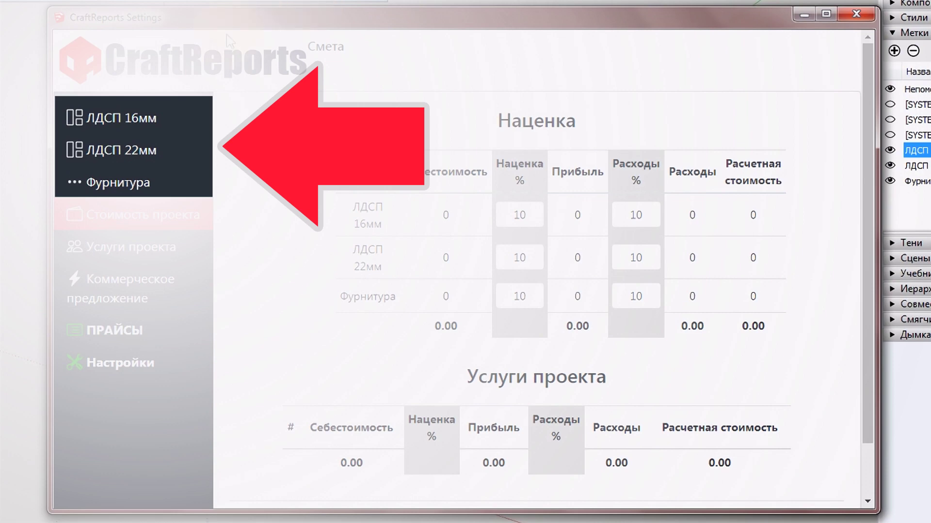
pyautogui.click(118, 130)
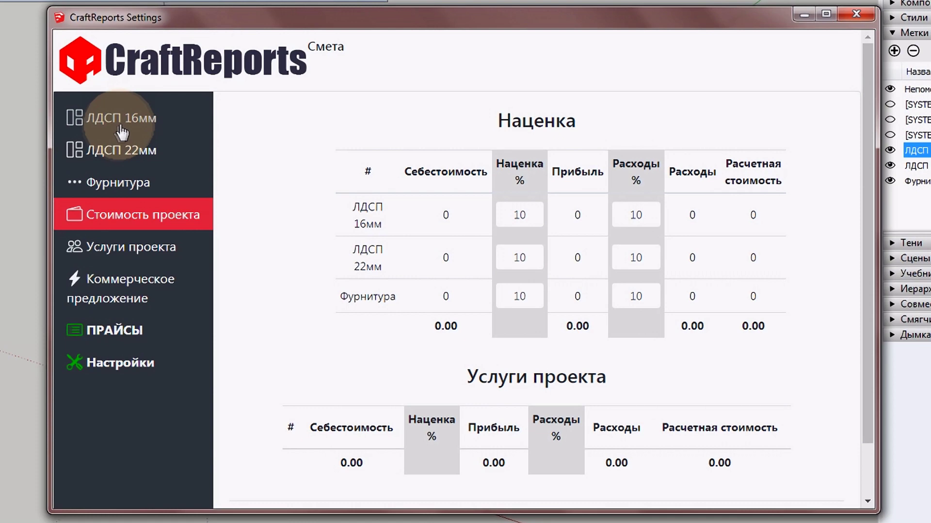
pyautogui.click(122, 128)
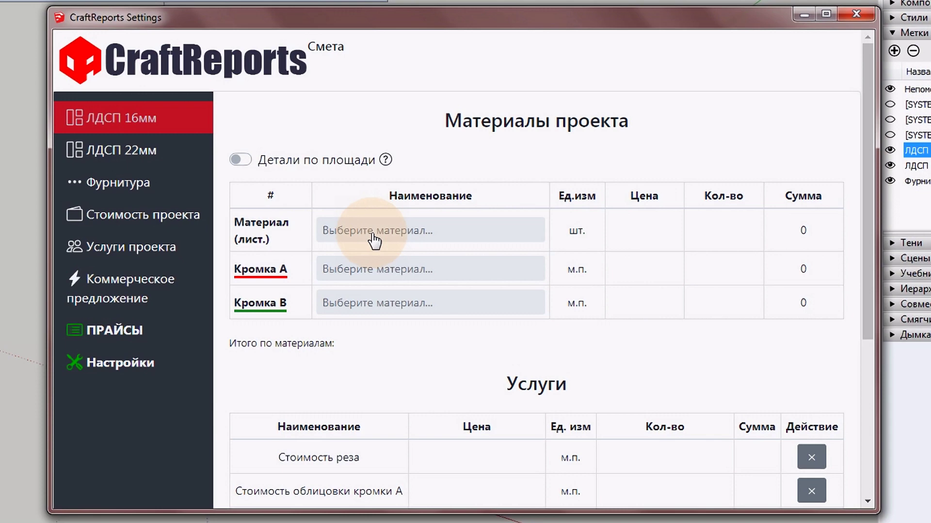
# - Choose ЛДСП Ольха as the 16 mm sheet material, bringing materials to 3000
pyautogui.click(374, 235)
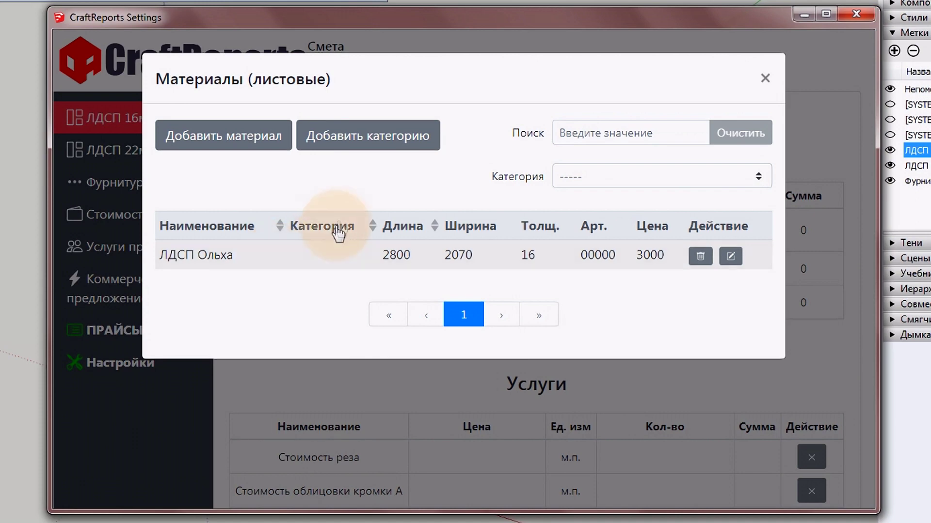
pyautogui.click(248, 140)
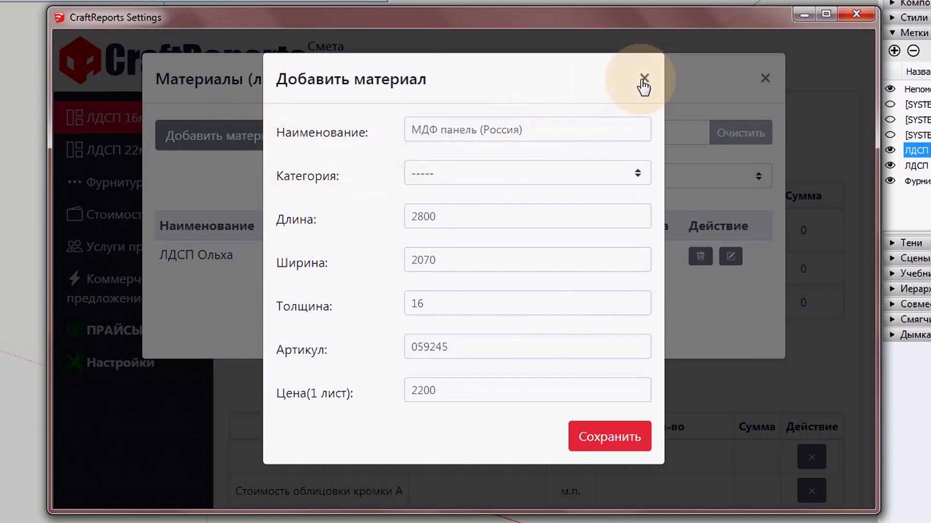
pyautogui.click(643, 82)
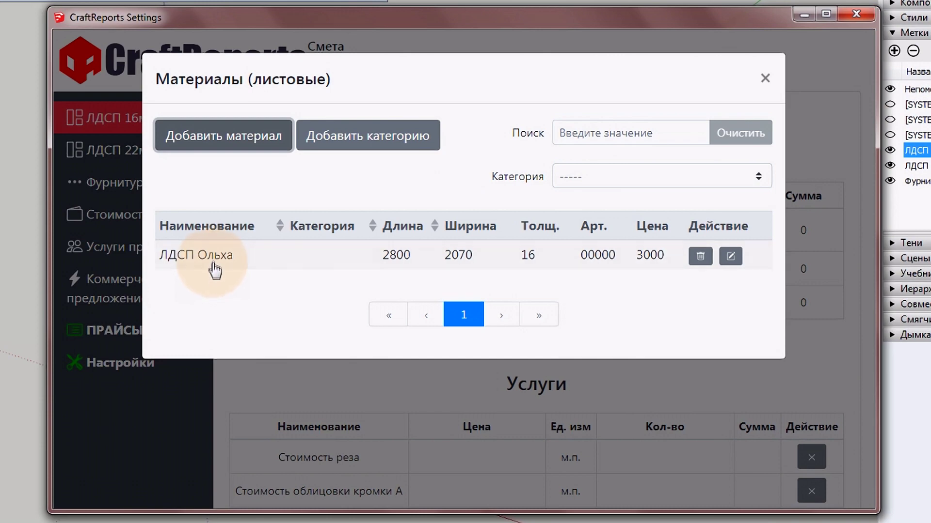
pyautogui.click(215, 267)
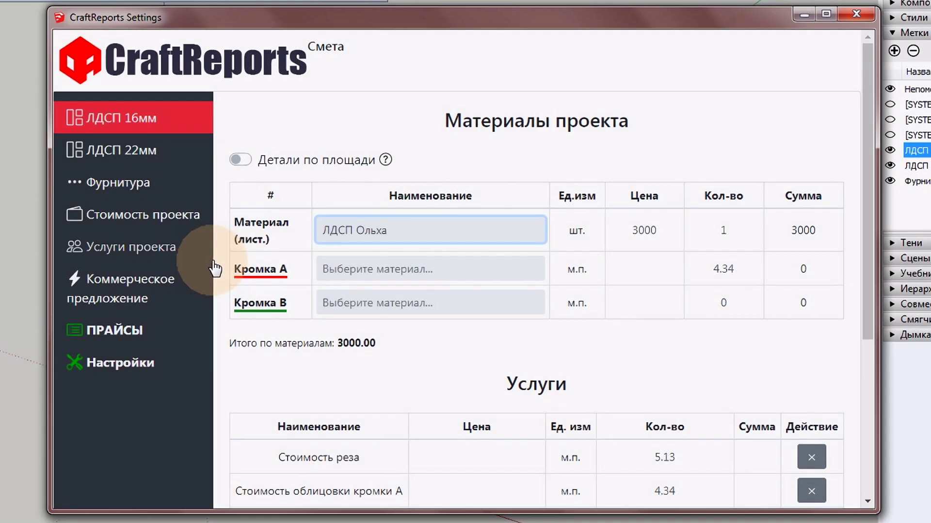
# - Assign Кромка 0,4 to edging A and Кромка 2мм to edging B, making materials 3086.80
pyautogui.click(370, 272)
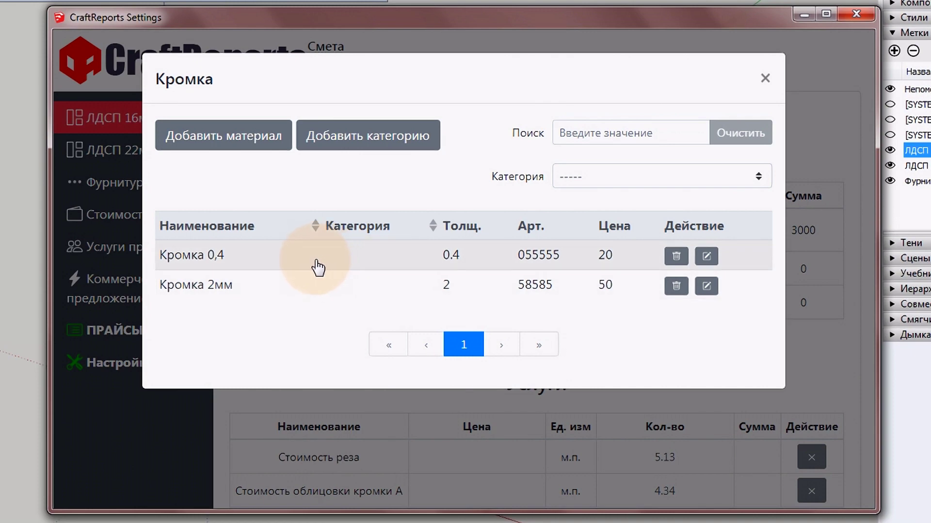
pyautogui.click(252, 146)
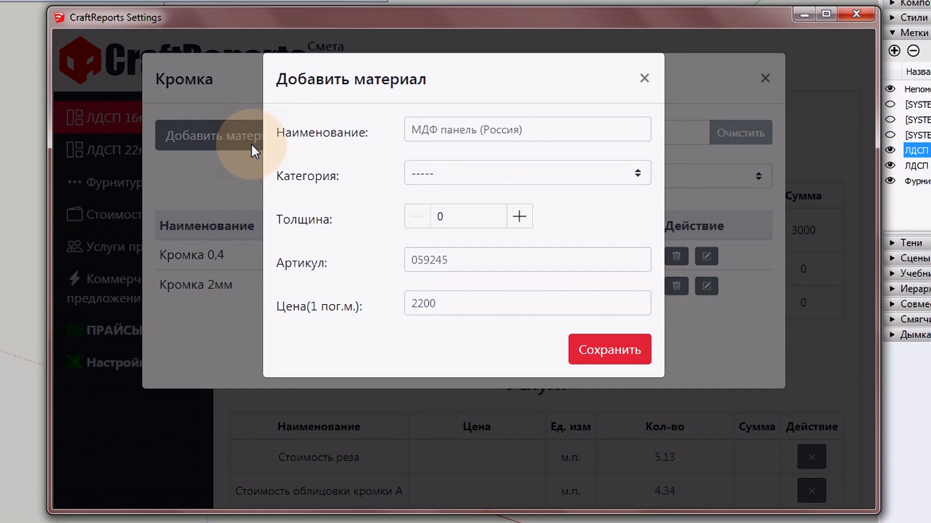
pyautogui.click(654, 79)
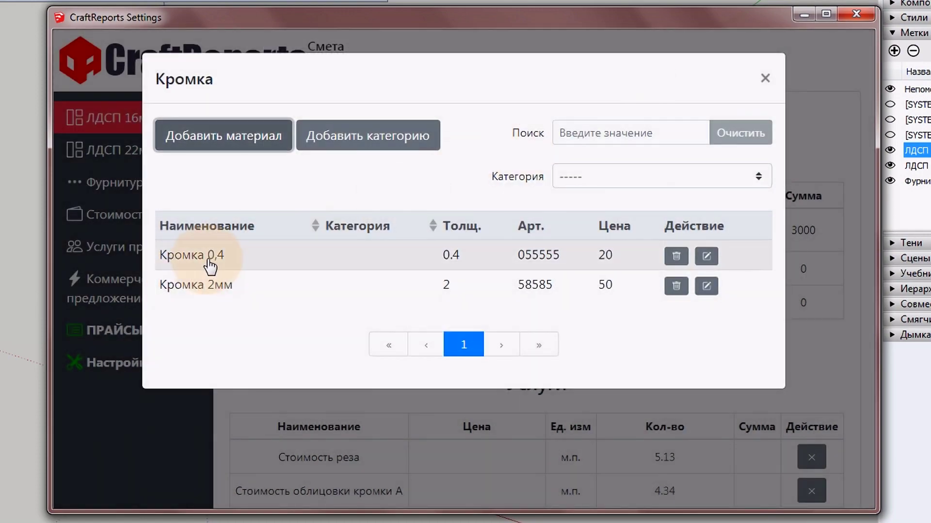
pyautogui.click(210, 264)
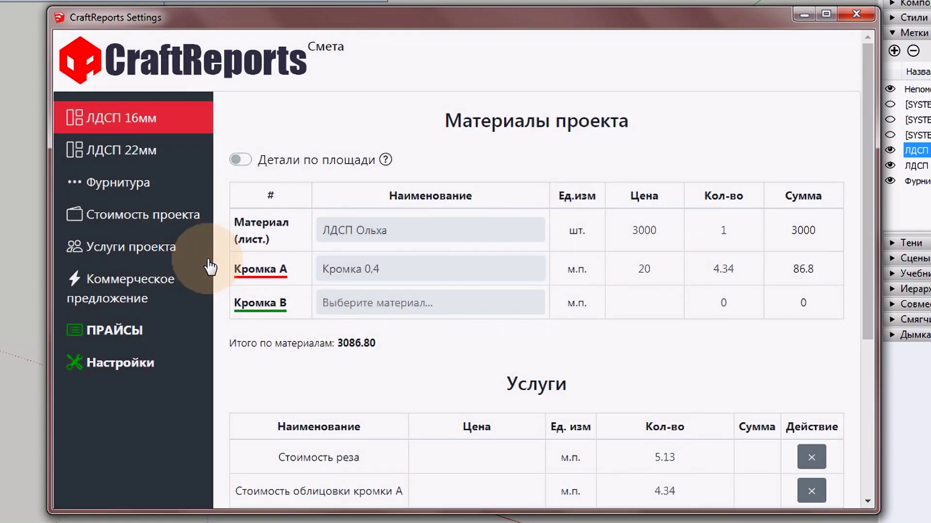
pyautogui.click(402, 306)
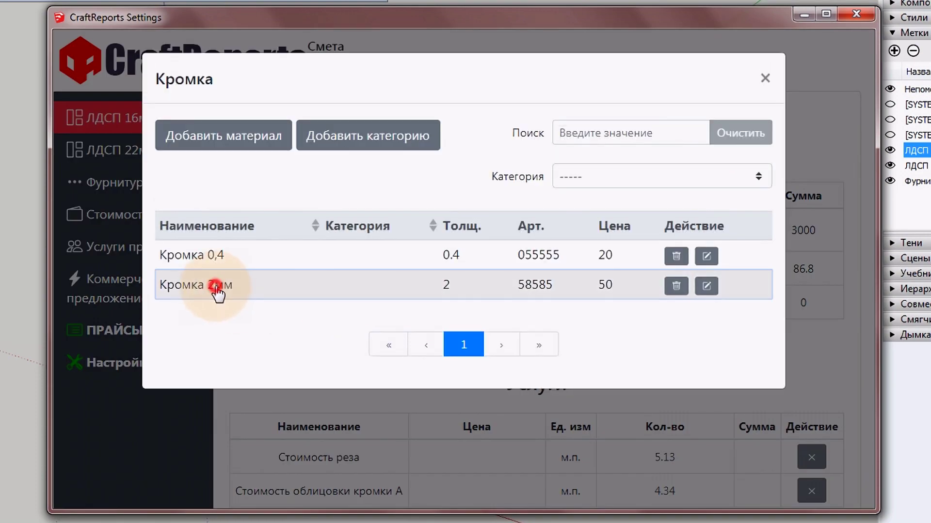
pyautogui.click(217, 287)
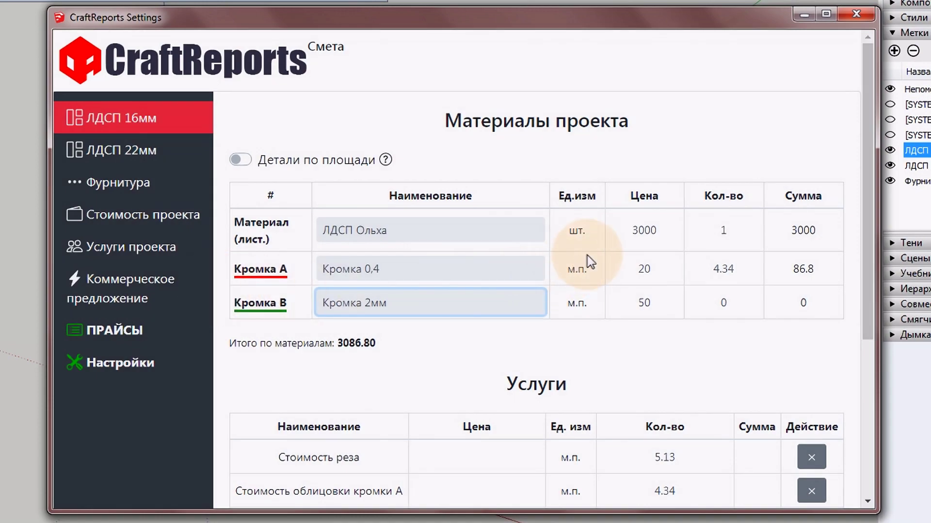
pyautogui.scroll(-3, 582, 262)
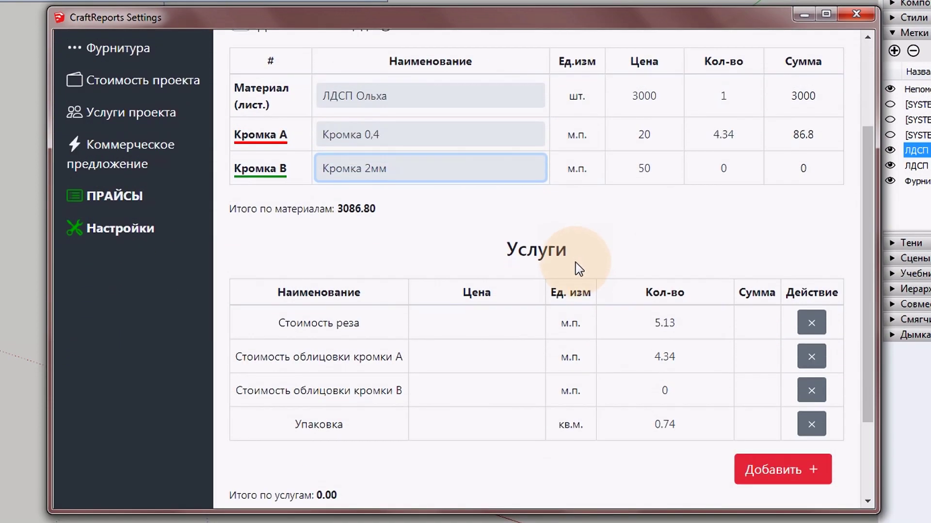
# - Price cutting at 200, edging A at 80, edging B at 100 and packaging at 200
pyautogui.click(477, 325)
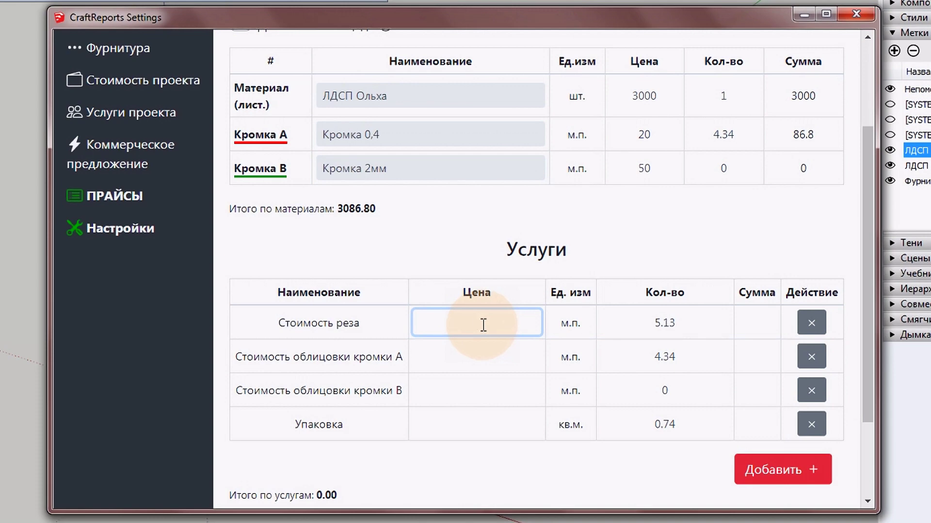
pyautogui.write('200')
pyautogui.click(477, 361)
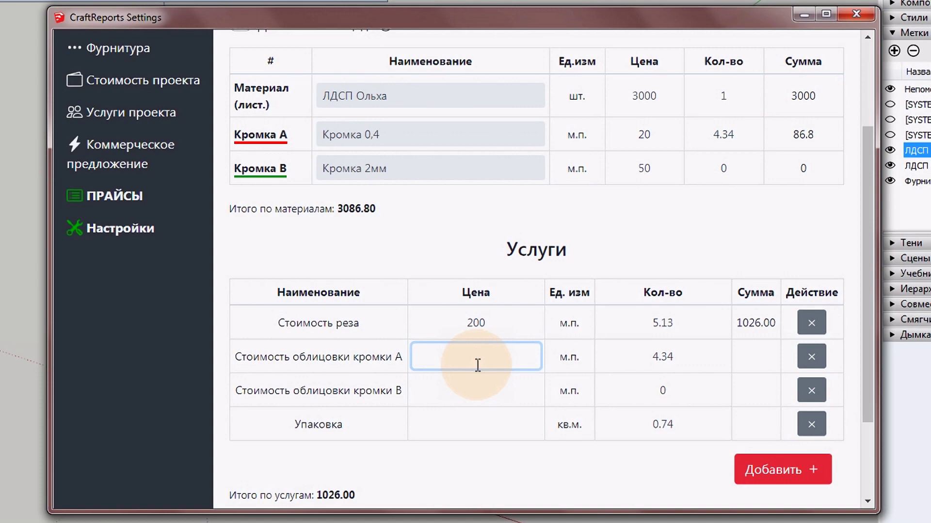
pyautogui.write('80')
pyautogui.click(485, 387)
pyautogui.write('100')
pyautogui.click(476, 427)
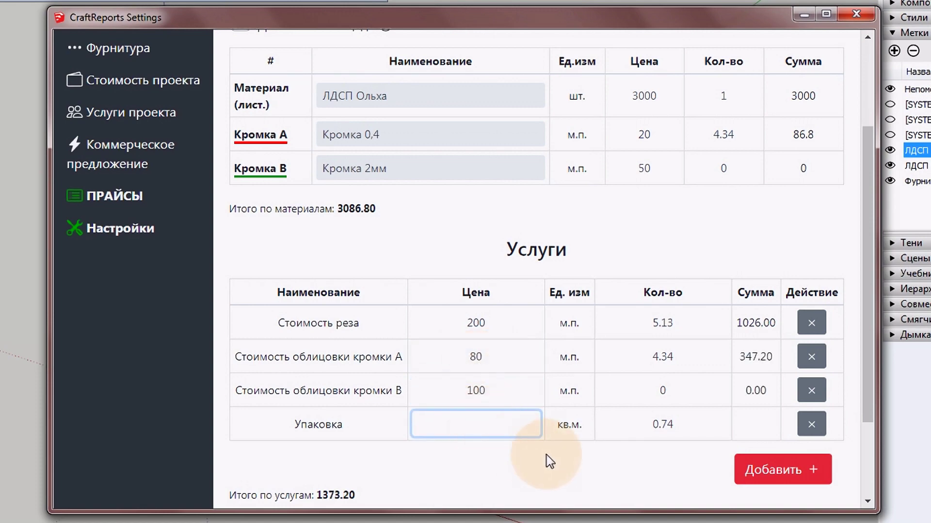
pyautogui.write('200')
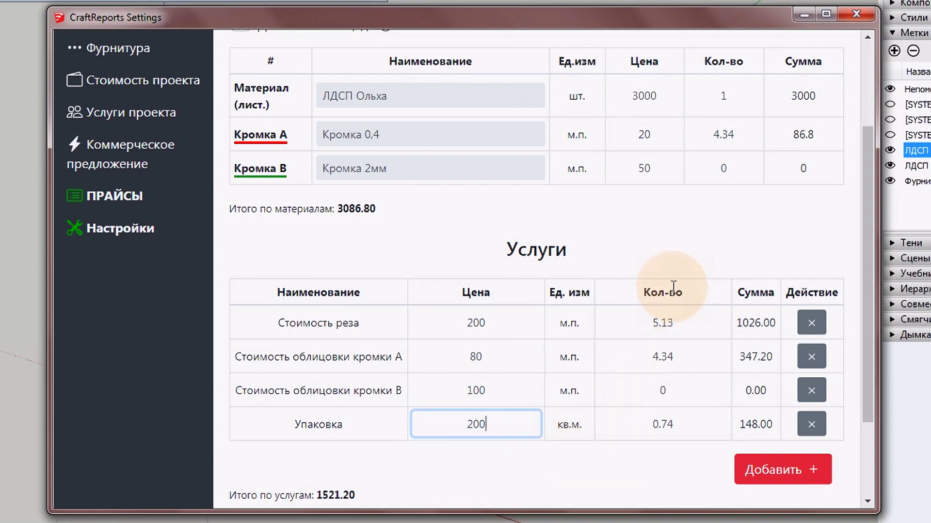
pyautogui.scroll(-3, 673, 287)
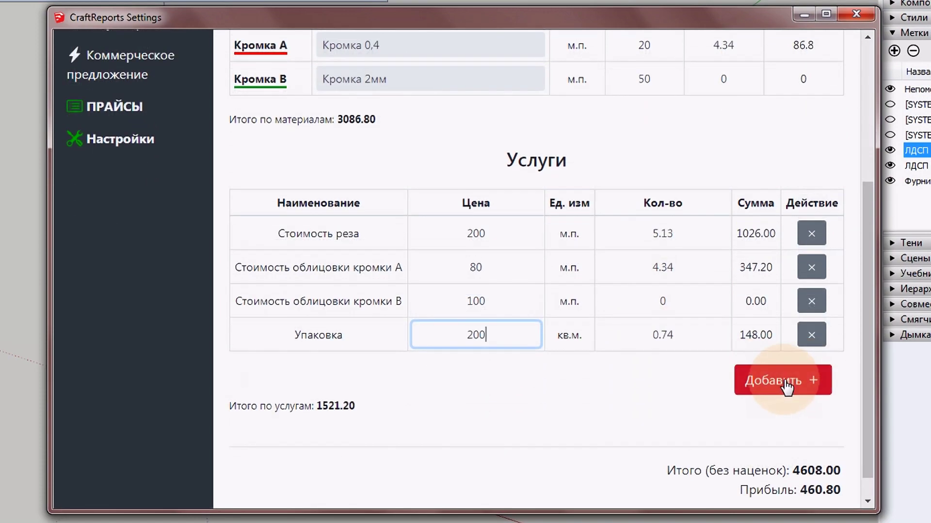
pyautogui.click(785, 380)
pyautogui.click(242, 141)
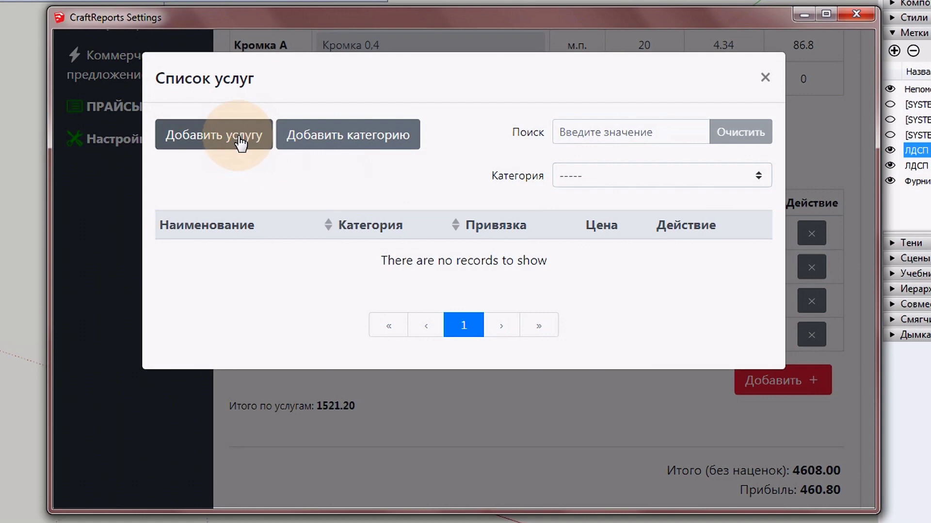
# - Create a Сборка service priced at 100, tied to total part area
pyautogui.click(466, 127)
pyautogui.write('Сборка')
pyautogui.click(488, 174)
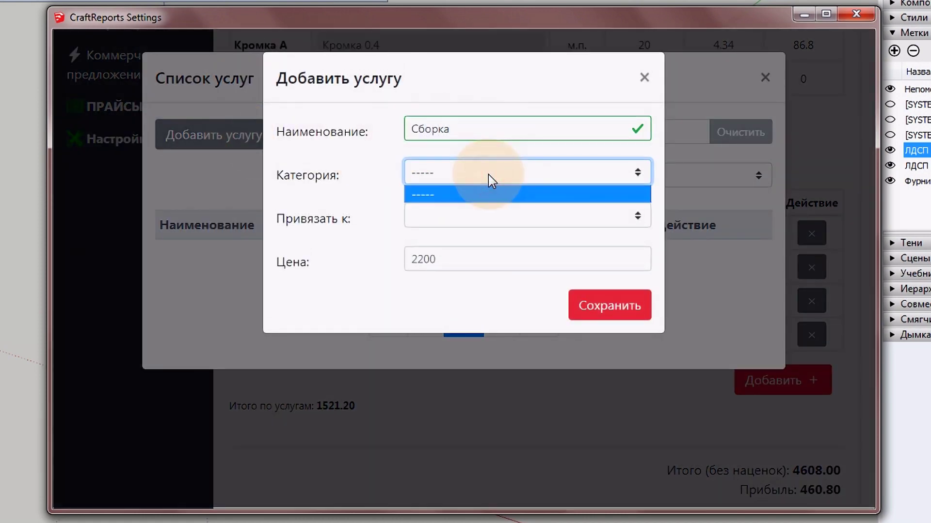
pyautogui.click(449, 223)
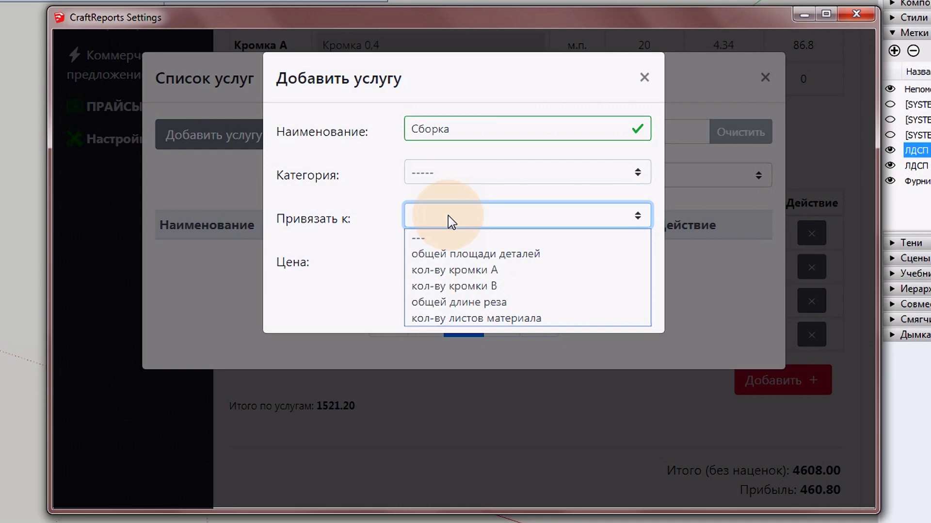
pyautogui.click(467, 255)
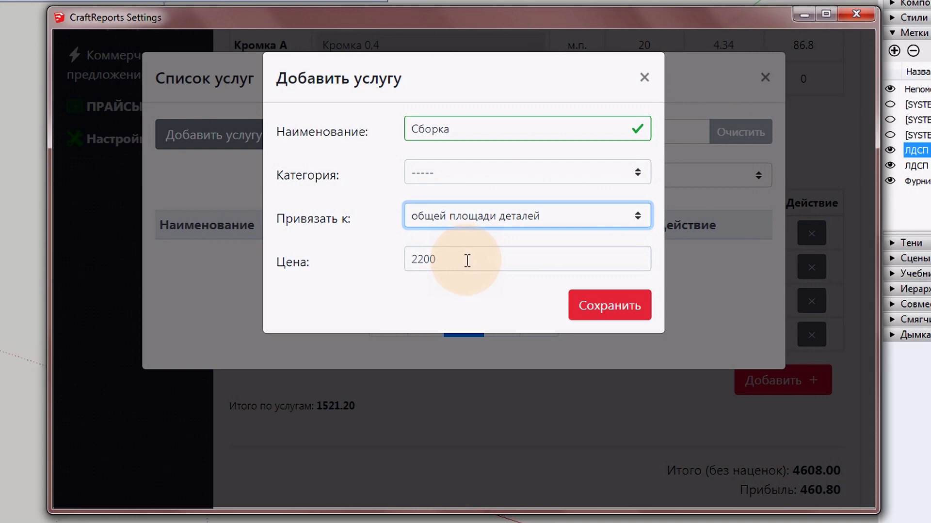
pyautogui.click(467, 259)
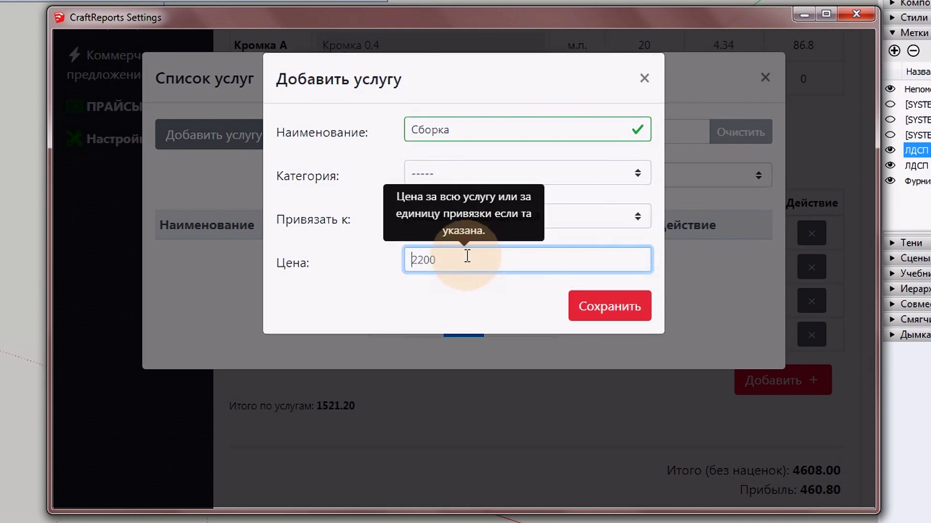
pyautogui.write('100')
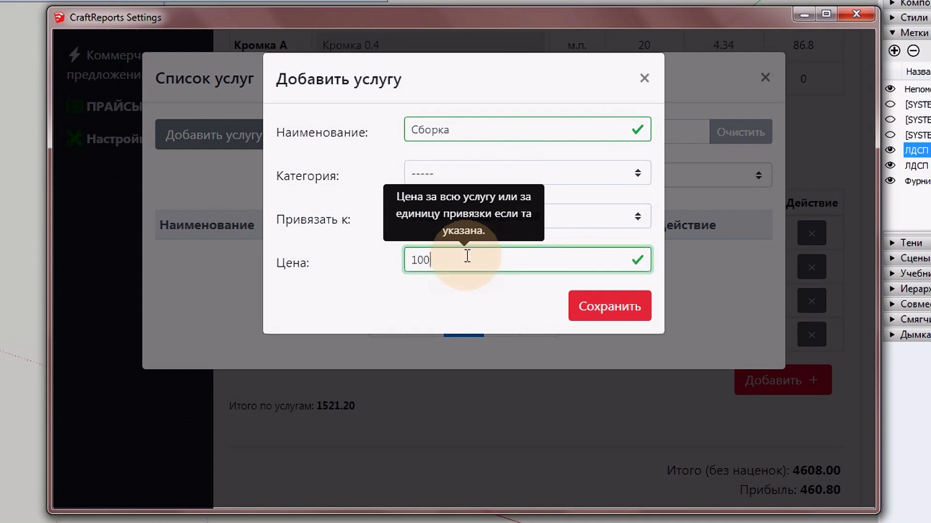
pyautogui.click(612, 319)
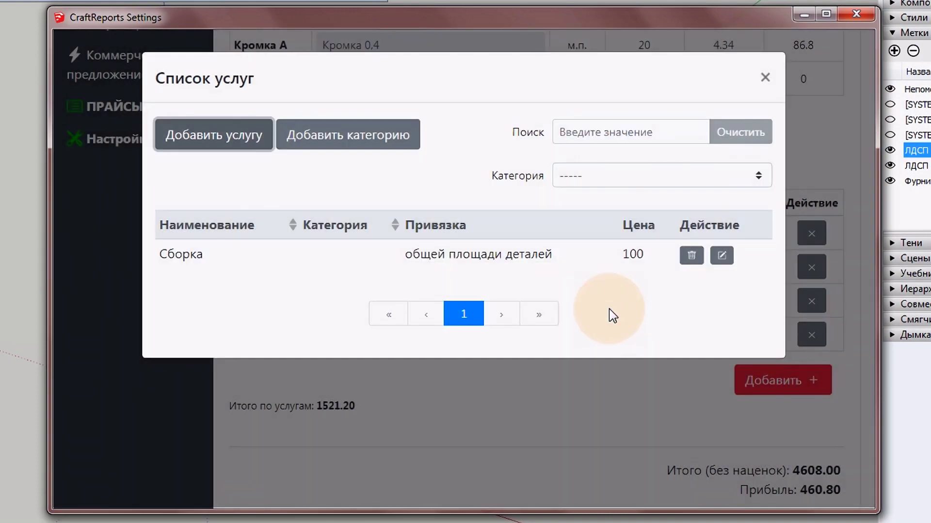
# - Add Сборка to the project's services, bringing the estimate to 4682.00, and open ЛДСП 22мм
pyautogui.click(223, 254)
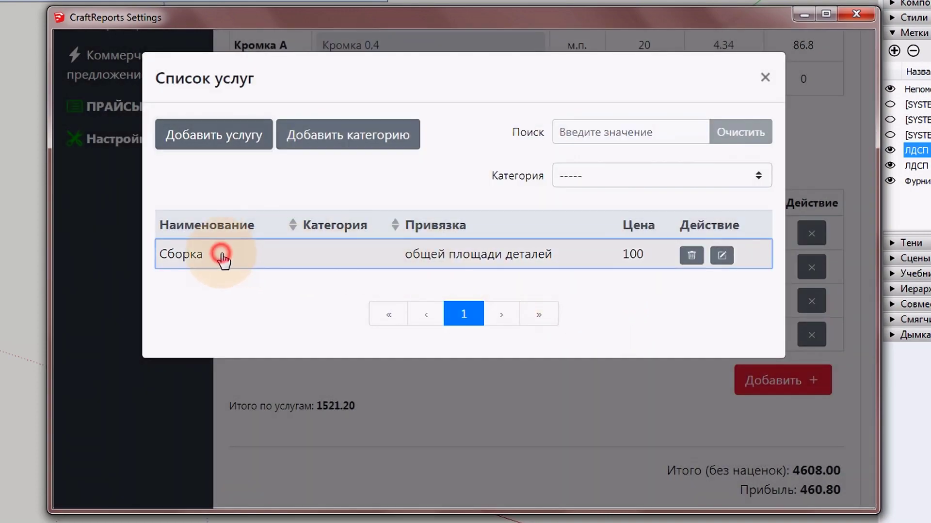
pyautogui.scroll(-2, 547, 249)
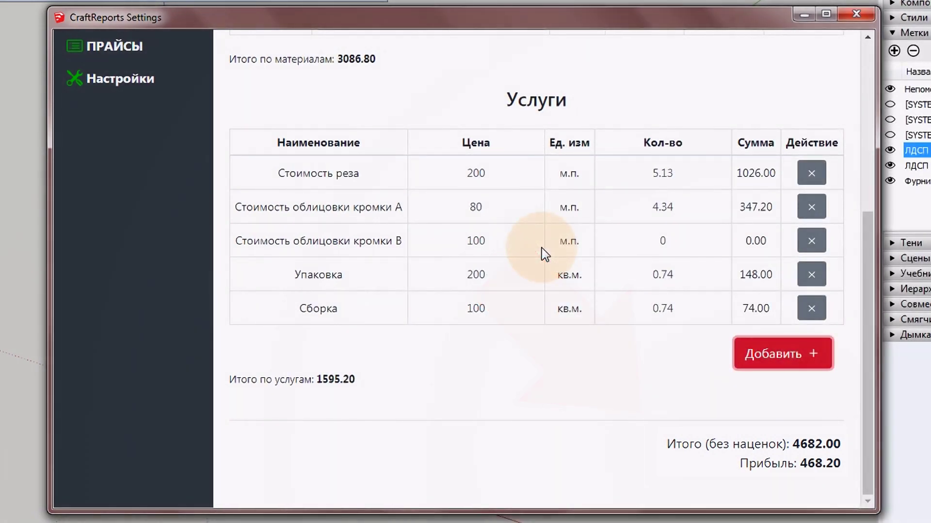
pyautogui.scroll(3, 544, 252)
pyautogui.scroll(3, 543, 252)
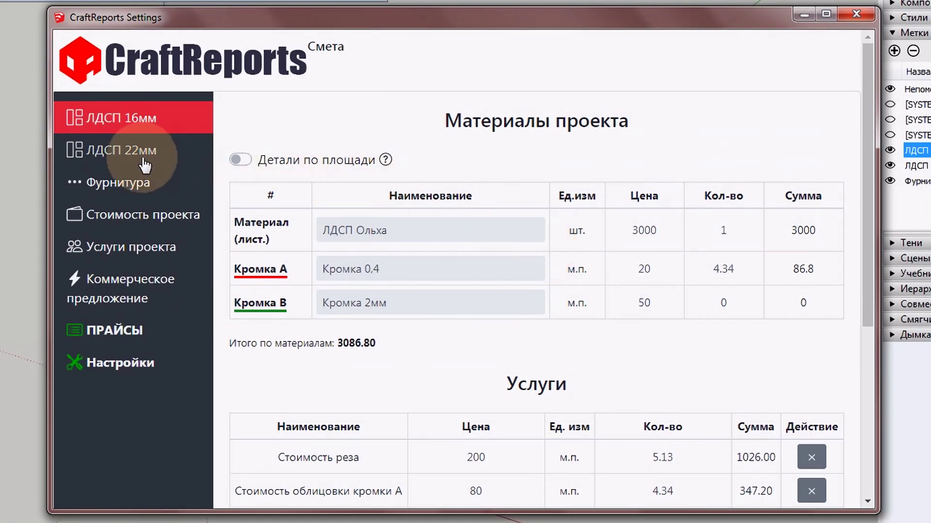
pyautogui.click(141, 154)
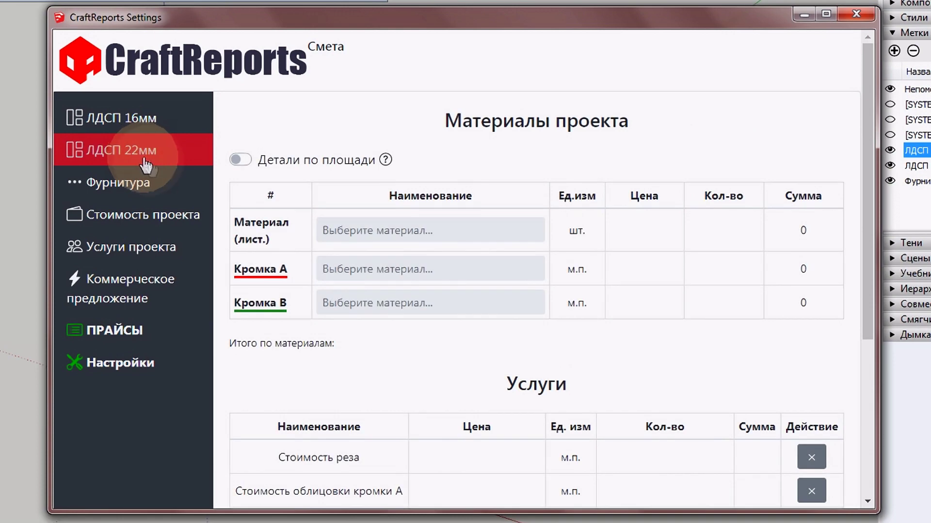
# - Create a new sheet material named ЛДСП Ольха, 2800 × 2070 and 22 mm thick
pyautogui.click(417, 235)
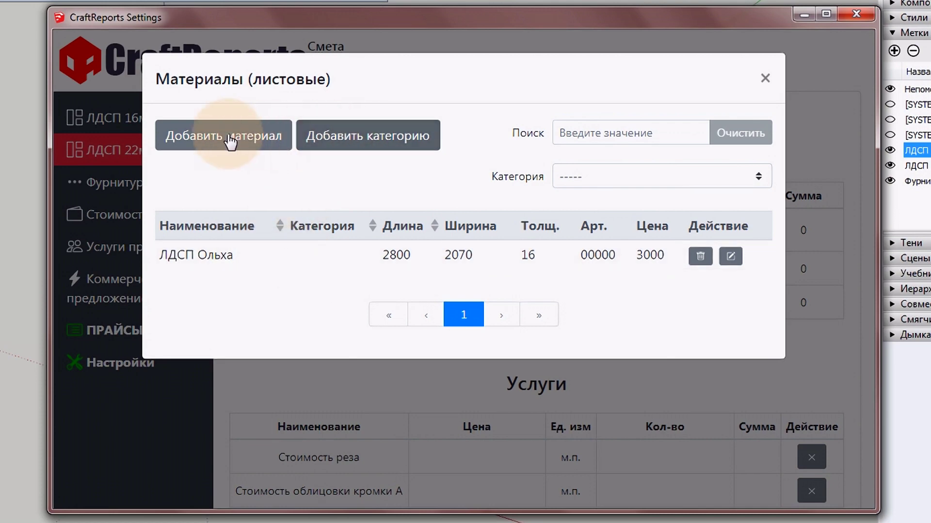
pyautogui.click(231, 143)
pyautogui.click(526, 128)
pyautogui.write('ЛДСП Ольха')
pyautogui.click(429, 217)
pyautogui.click(432, 262)
pyautogui.write('2070')
pyautogui.click(451, 303)
pyautogui.write('22')
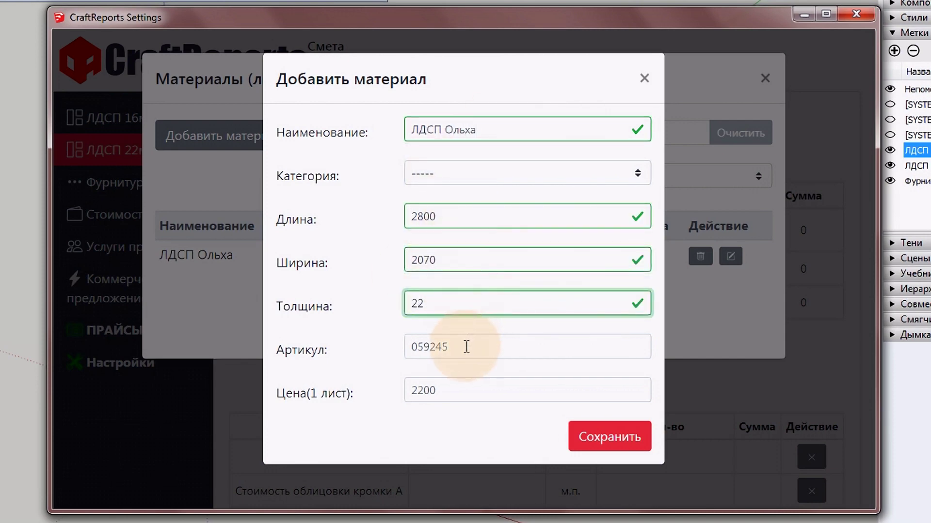
# - Give the new sheet article 456547 and a price of 3500, and save it
pyautogui.click(467, 347)
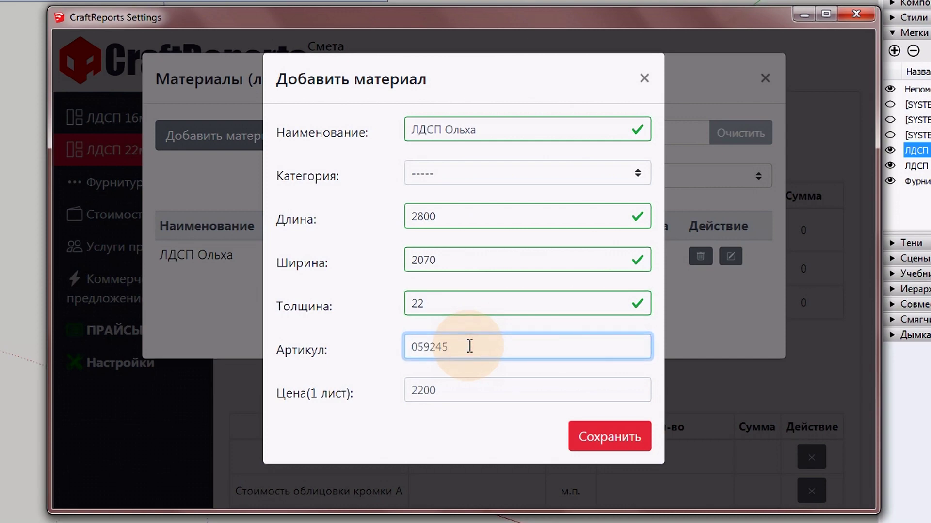
pyautogui.write('456547')
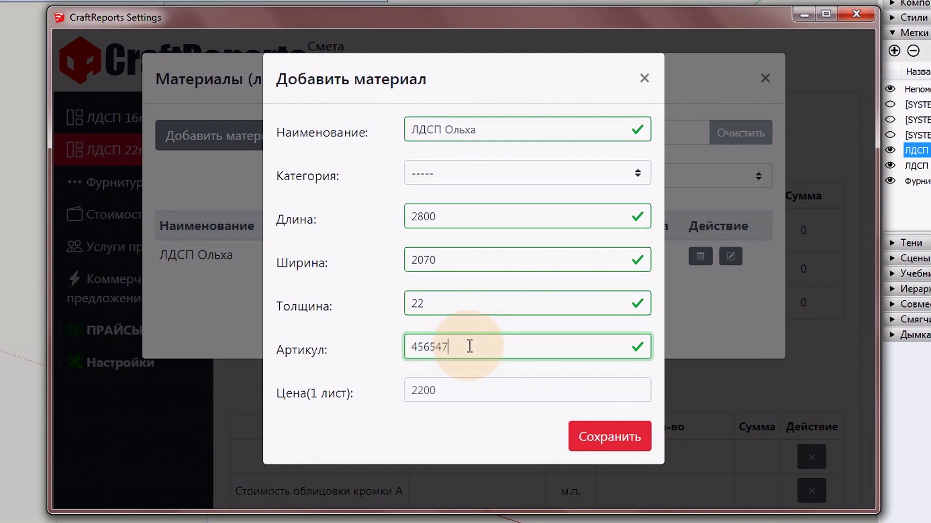
pyautogui.click(467, 390)
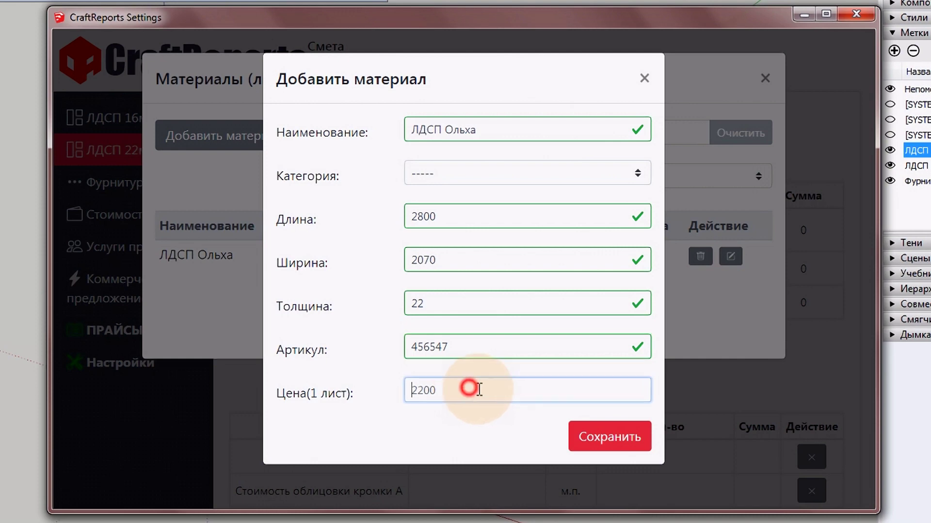
pyautogui.write('3500')
pyautogui.click(623, 438)
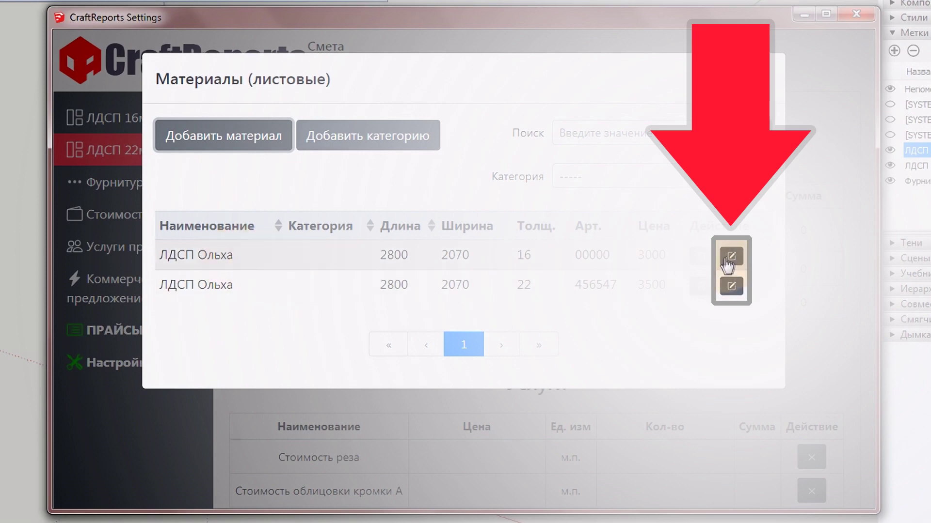
# - Rename the original 16 mm alder sheet to ЛДСП Ольха 16мм
pyautogui.click(731, 256)
pyautogui.click(467, 129)
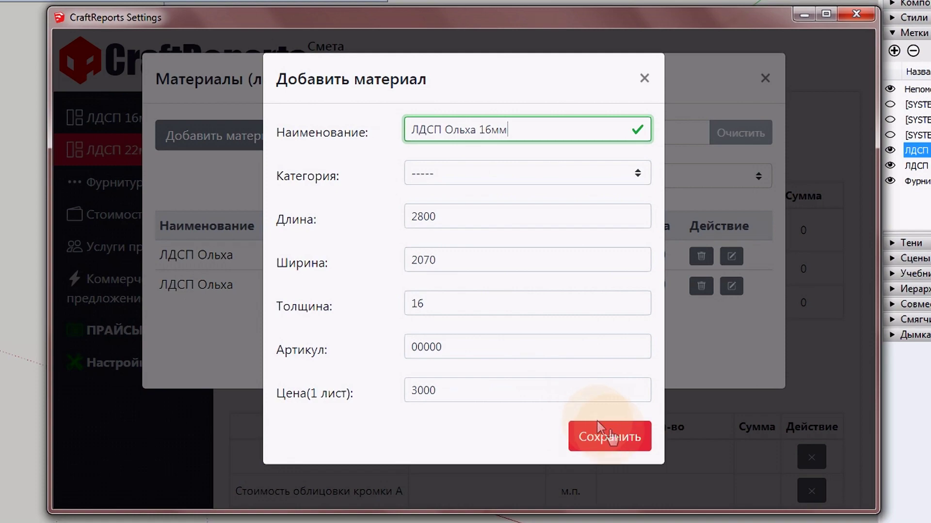
pyautogui.click(620, 438)
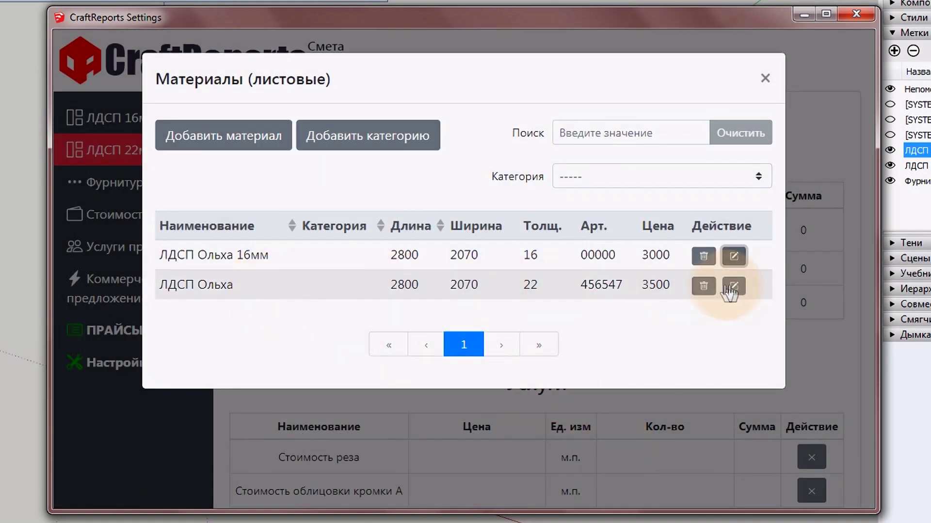
# - Rename the 22 mm sheet to ЛДСП Ольха 22мм and assign it to the 22мм estimate
pyautogui.click(733, 286)
pyautogui.click(502, 128)
pyautogui.write('мм')
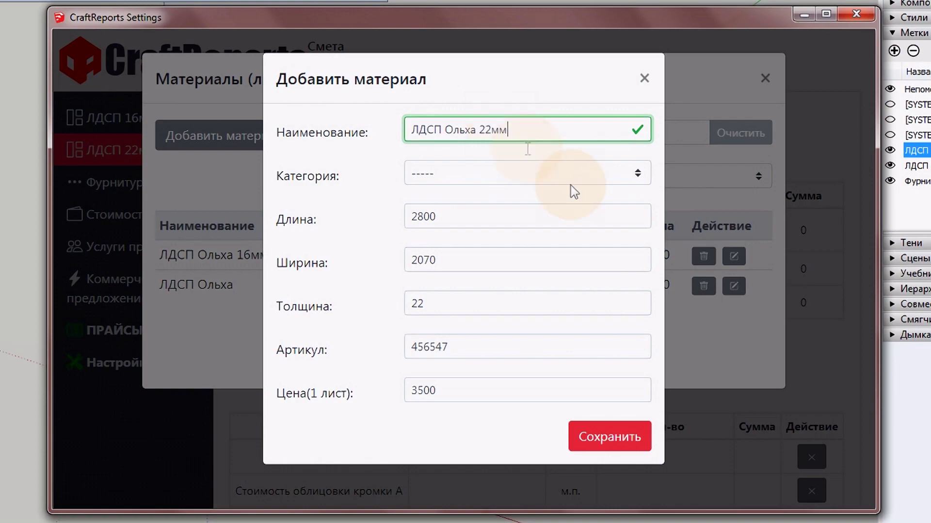
pyautogui.click(609, 437)
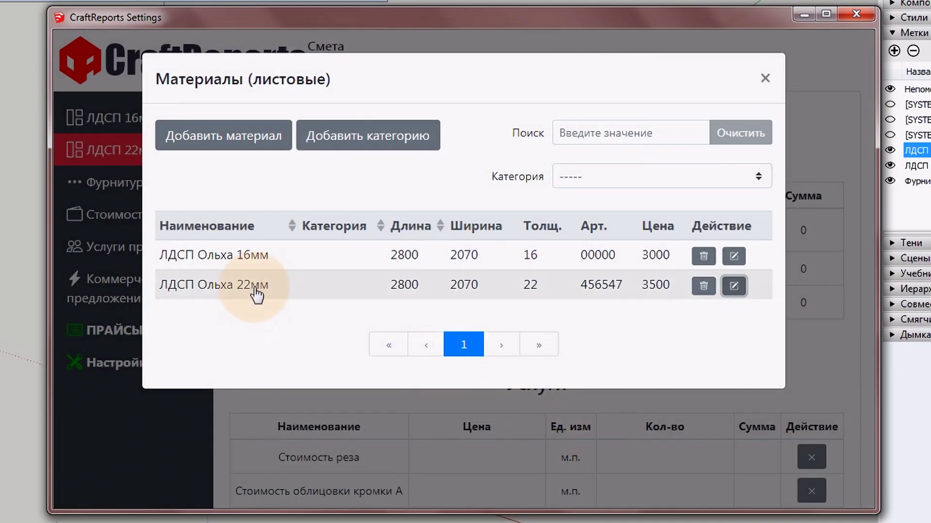
pyautogui.click(253, 293)
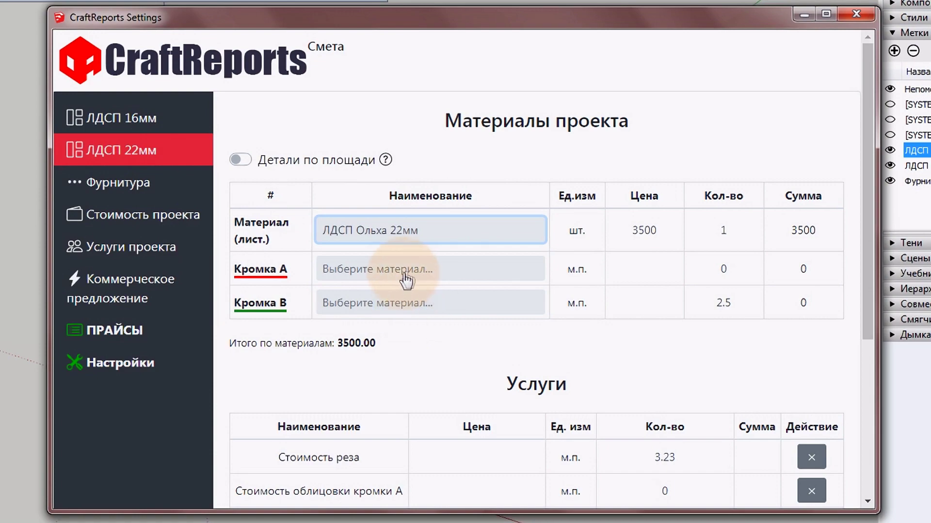
# - Leave edge A unbanded, give edge B Кромка 2мм, and review the estimate below
pyautogui.click(409, 270)
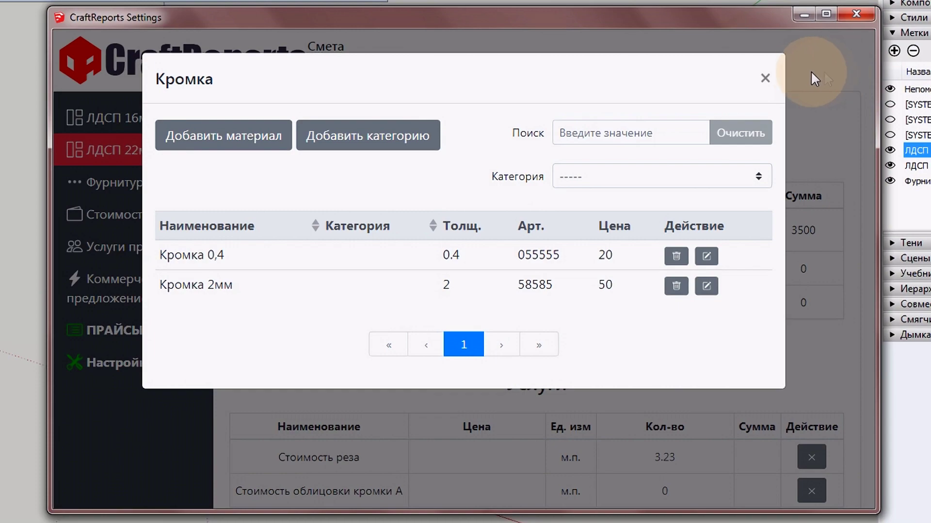
pyautogui.click(766, 79)
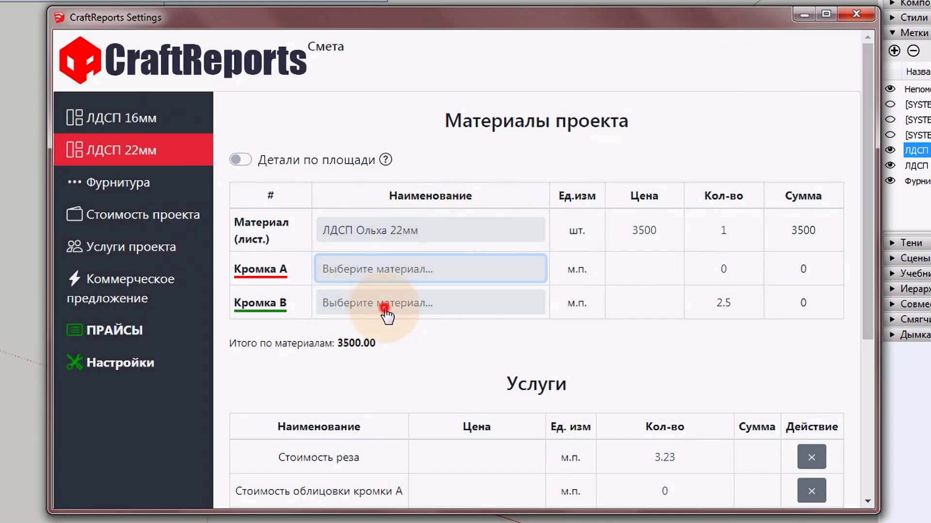
pyautogui.click(382, 306)
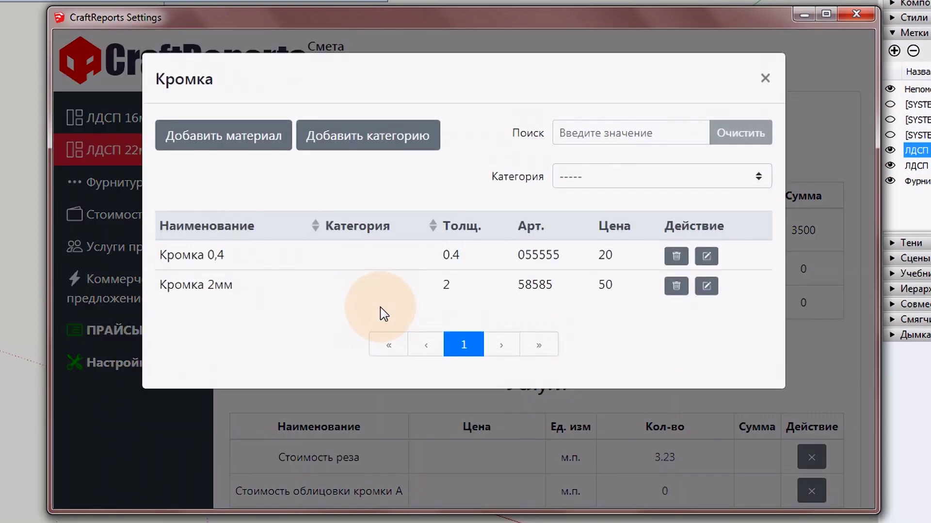
pyautogui.click(257, 290)
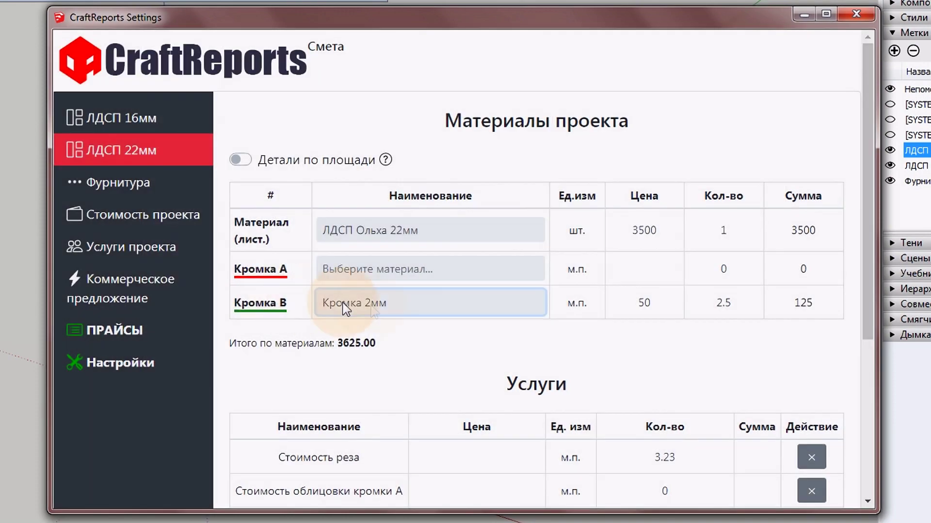
pyautogui.scroll(-3, 637, 334)
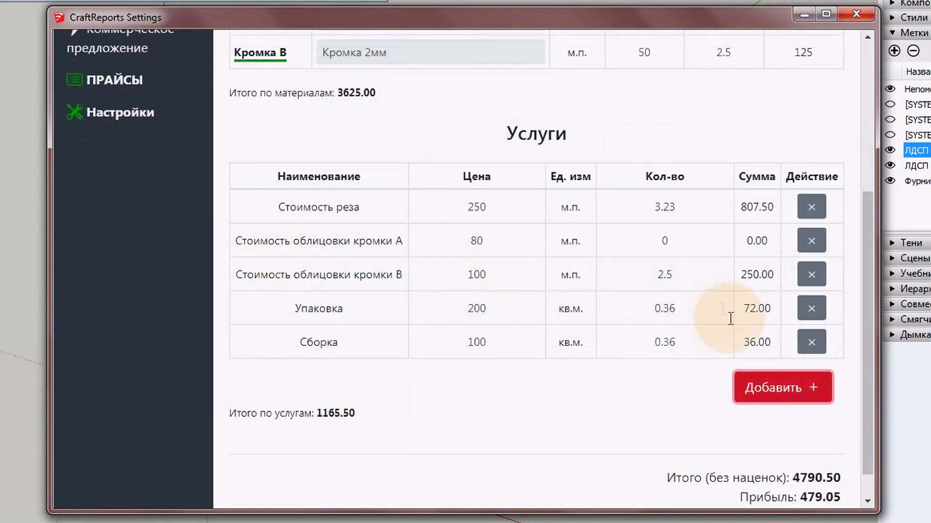
pyautogui.scroll(-1, 737, 331)
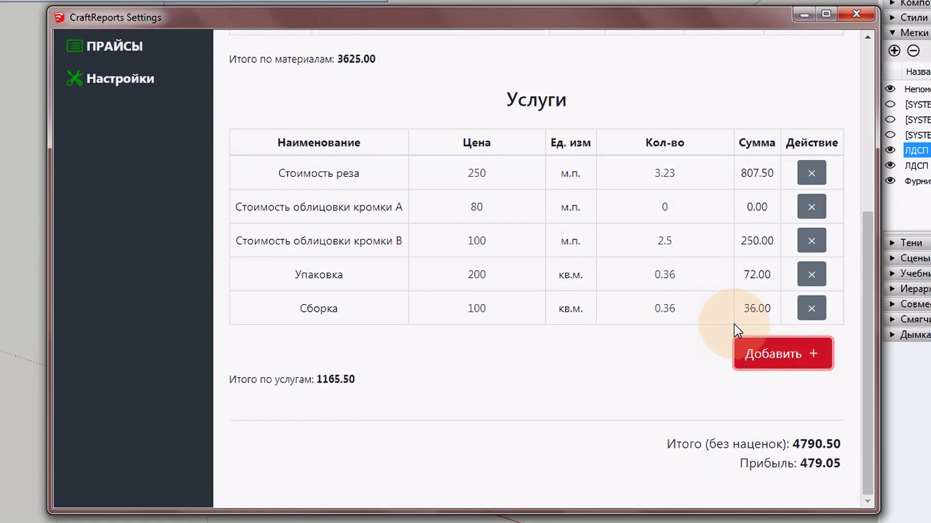
pyautogui.scroll(5, 737, 331)
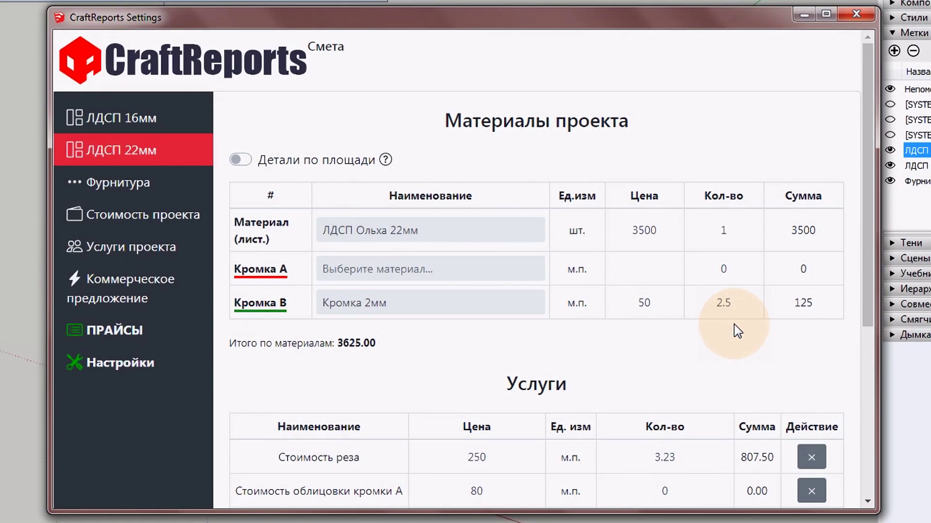
pyautogui.click(124, 182)
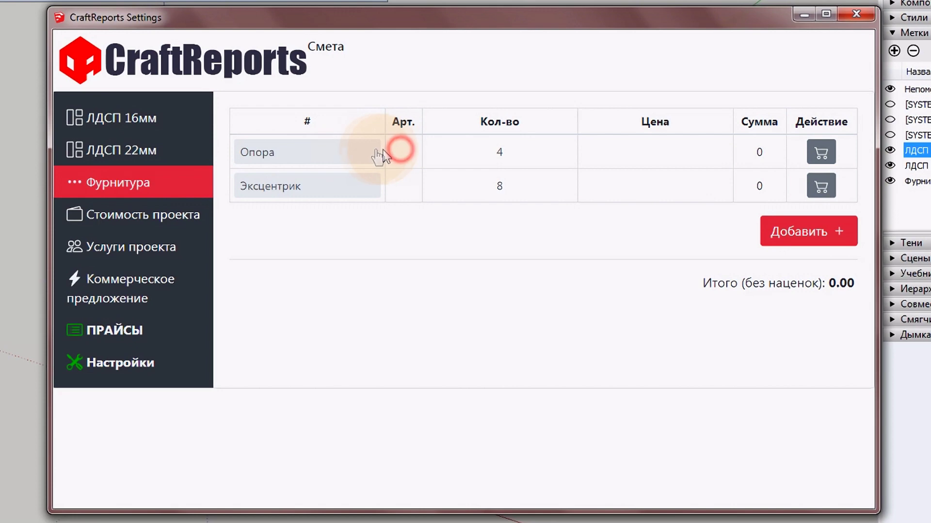
# - Open the hardware catalogue for the Опора row and start a new hardware item
pyautogui.click(310, 156)
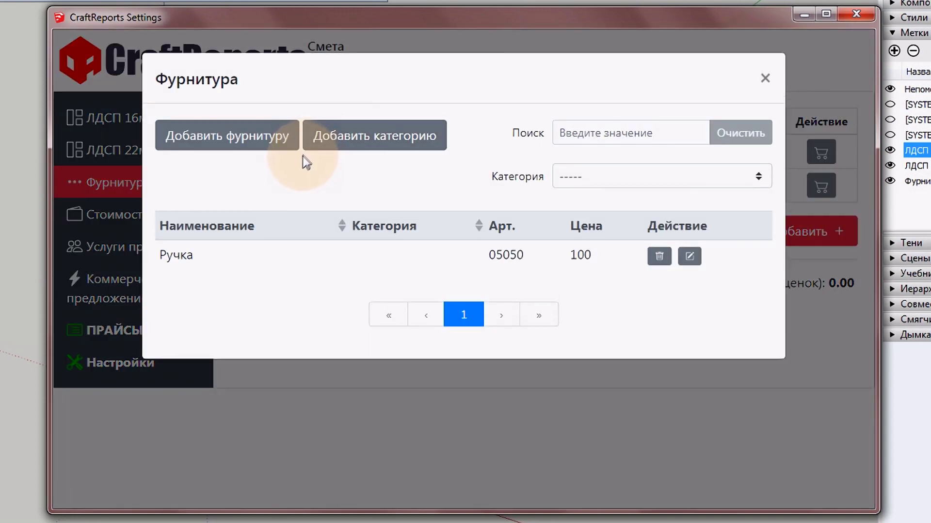
pyautogui.click(270, 141)
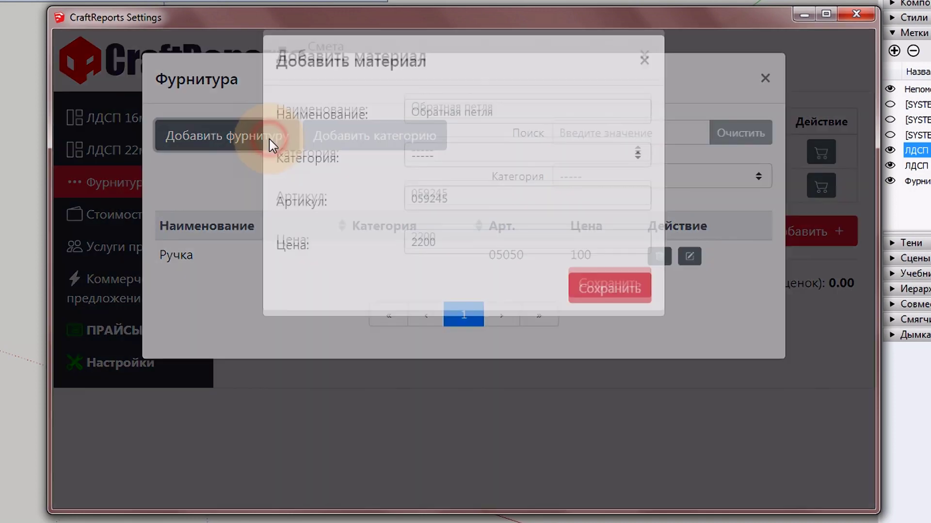
# - Add Опора для 16мм деталей, article 585858, price 5, and assign it to the four supports
pyautogui.click(524, 130)
pyautogui.write('О')
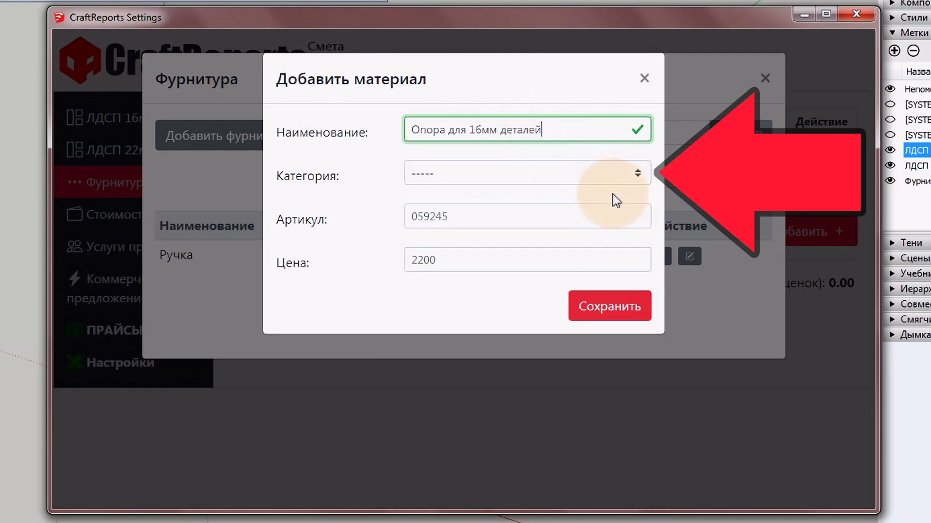
pyautogui.click(468, 219)
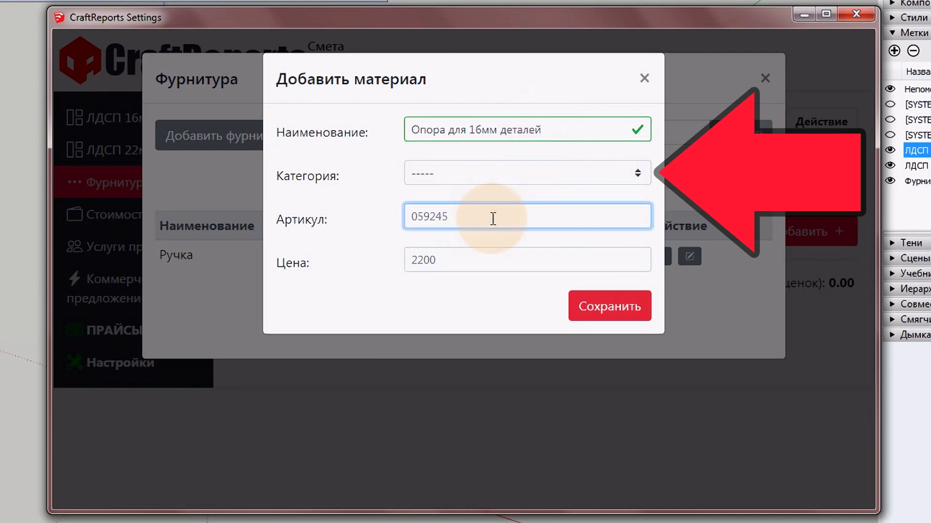
pyautogui.write('585858')
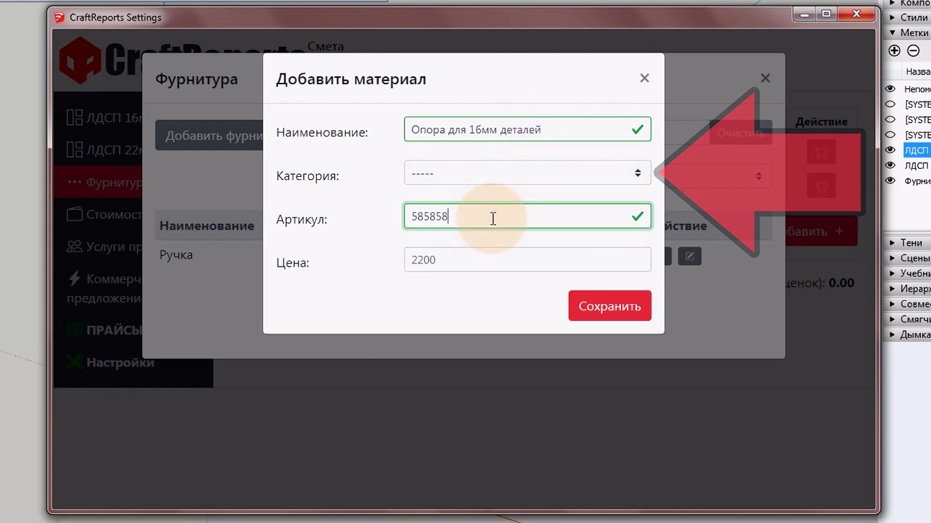
pyautogui.click(469, 259)
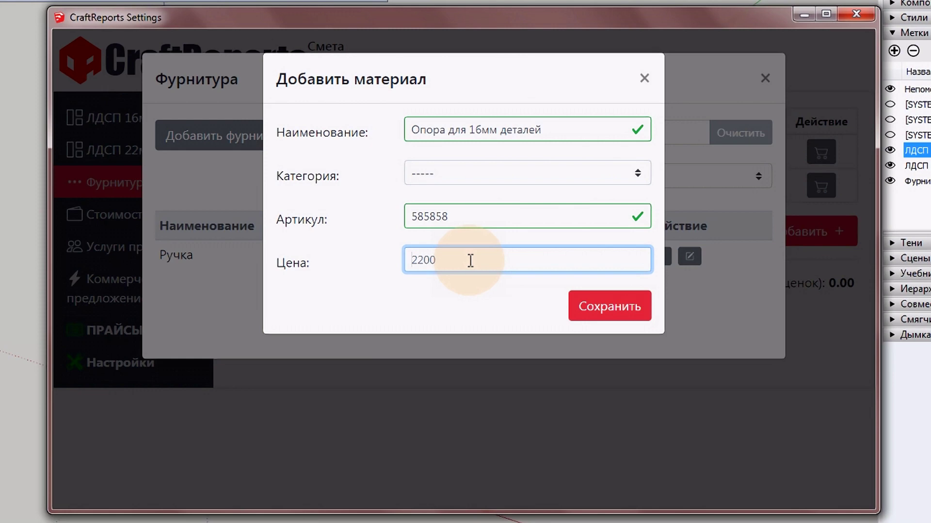
pyautogui.write('5')
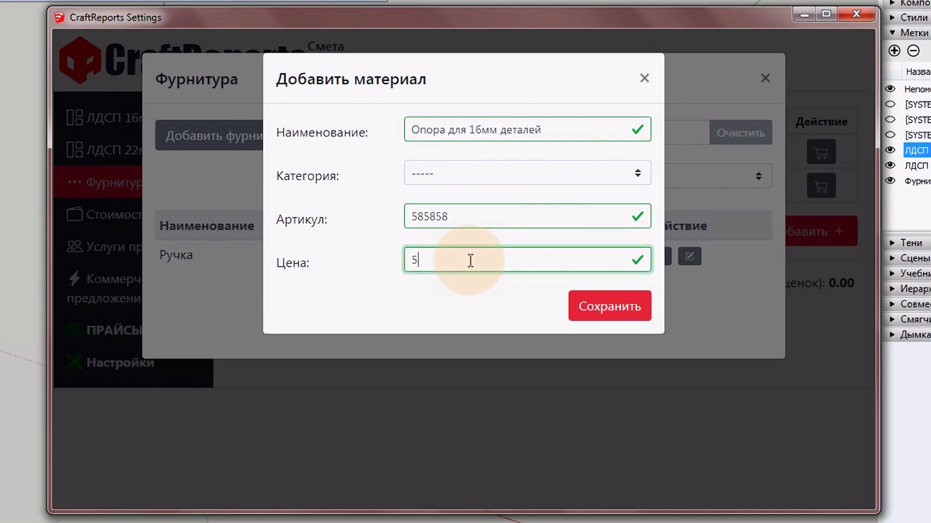
pyautogui.click(599, 314)
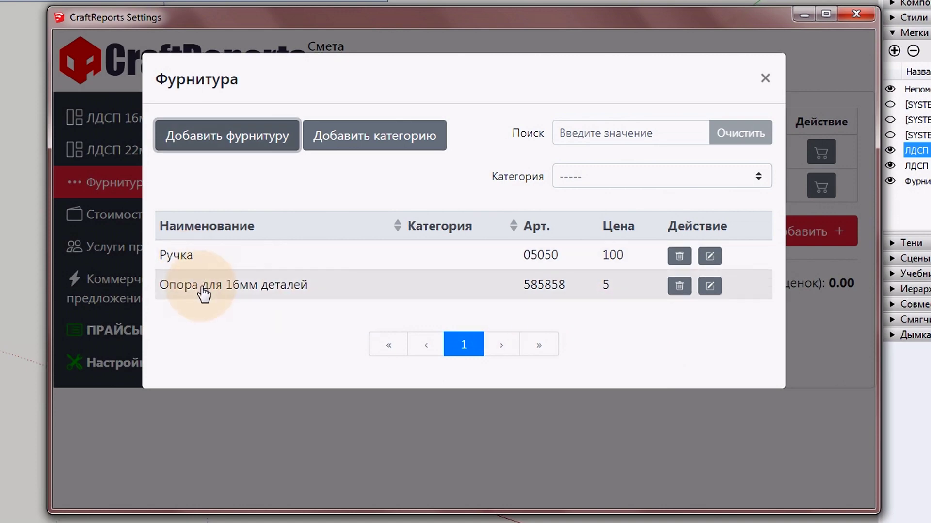
pyautogui.click(204, 291)
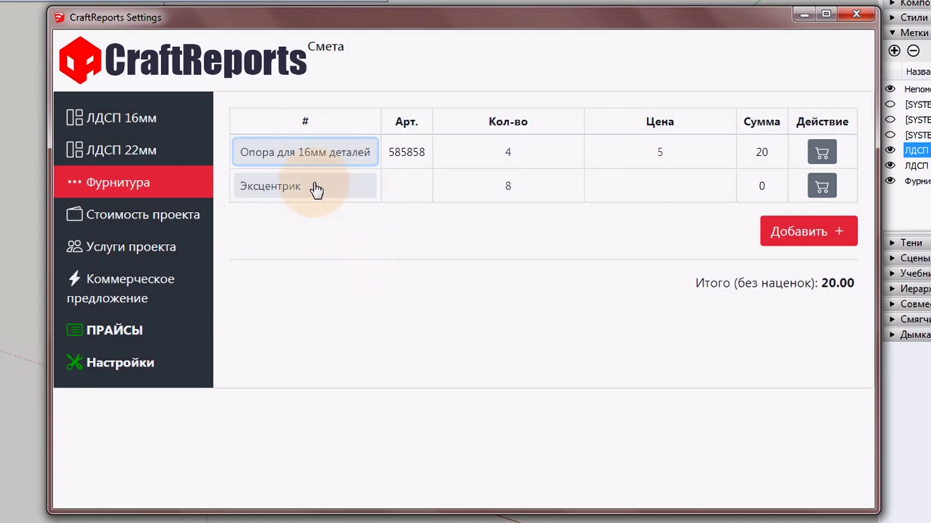
# - Add Эксцентриковая стяжка to the hardware catalogue with its article number and price
pyautogui.click(317, 188)
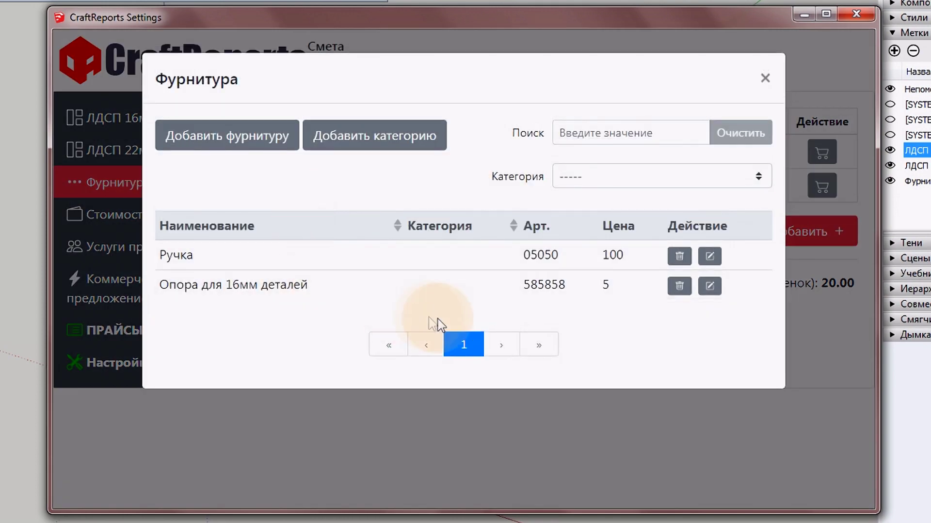
pyautogui.click(247, 137)
pyautogui.click(493, 131)
pyautogui.write('Эксцентриковая стяжка')
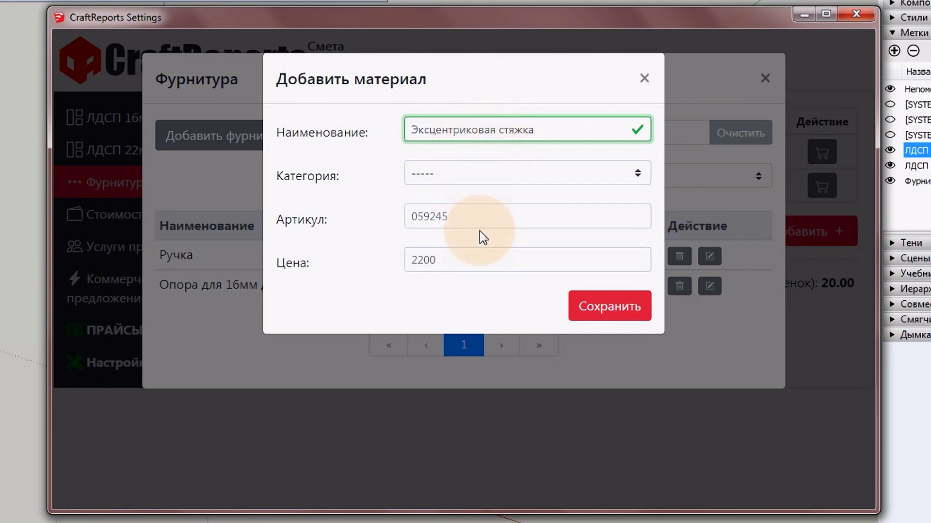
pyautogui.click(467, 217)
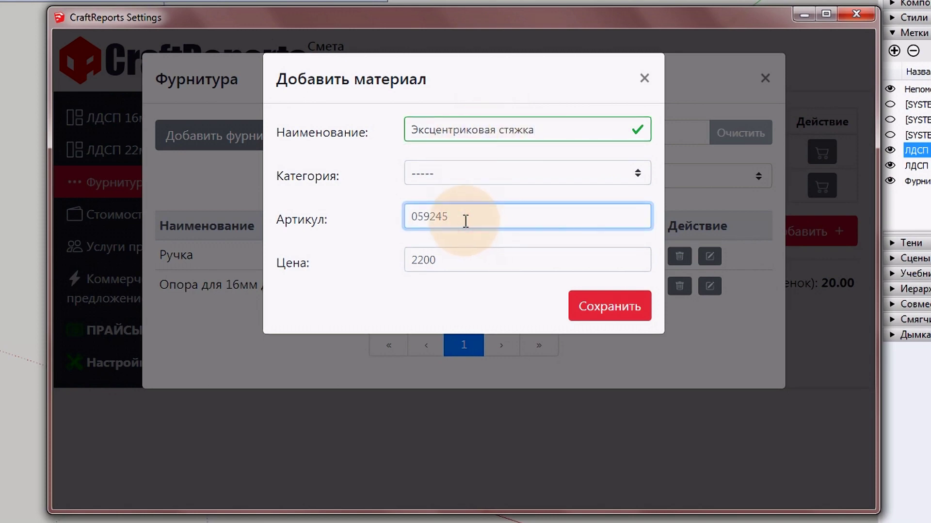
pyautogui.write('898989')
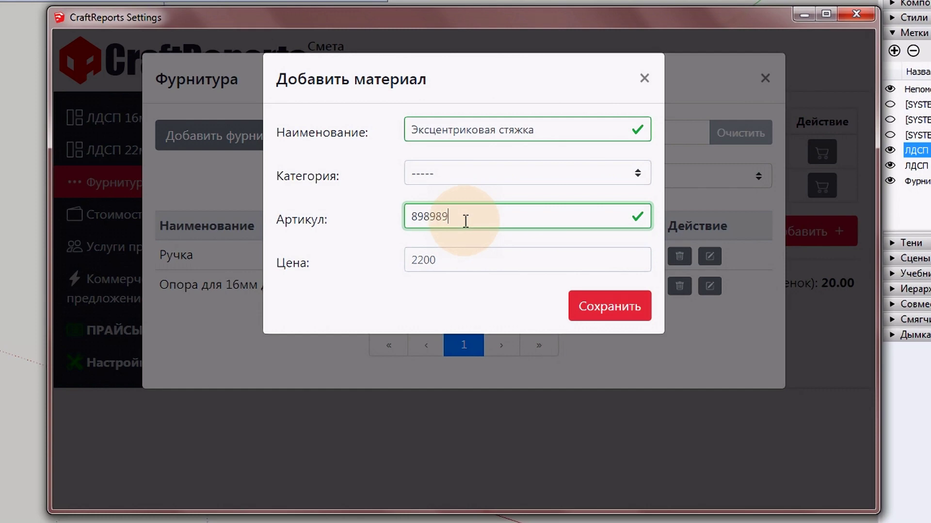
pyautogui.click(495, 264)
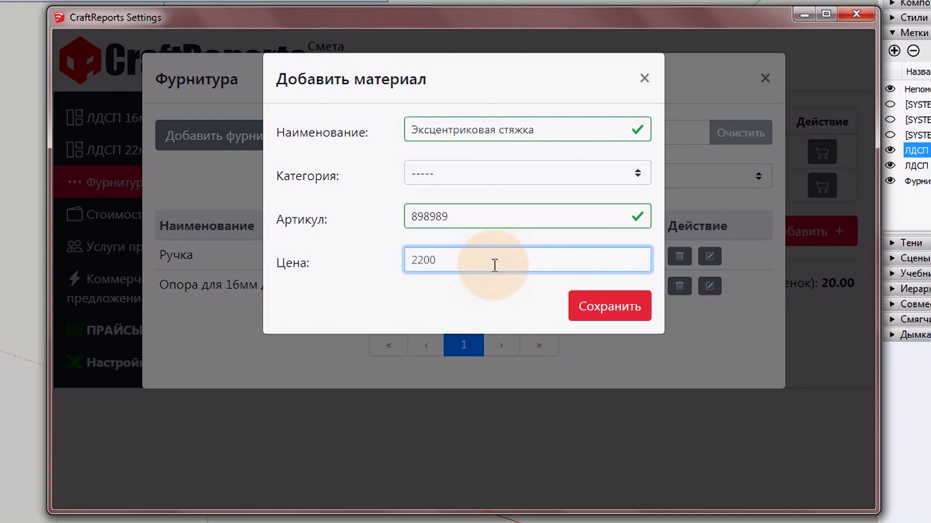
pyautogui.write('20')
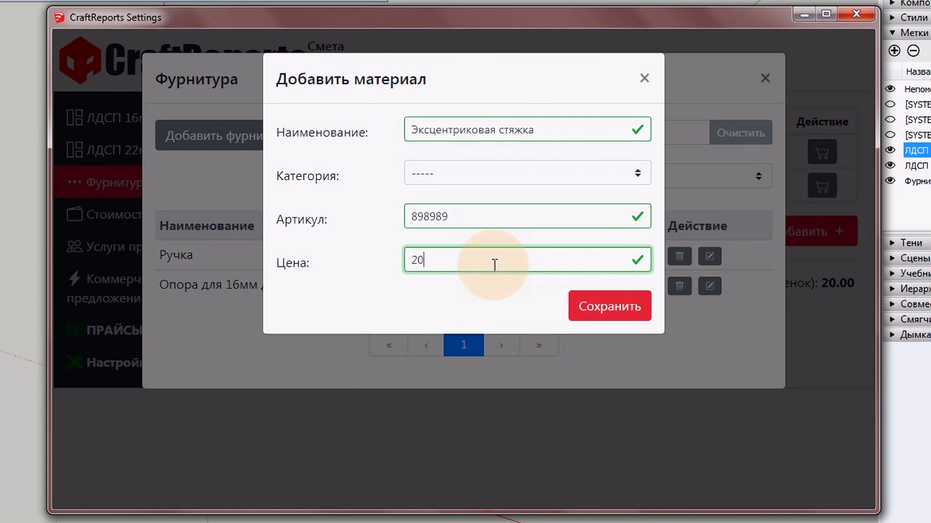
pyautogui.write('5')
pyautogui.click(630, 313)
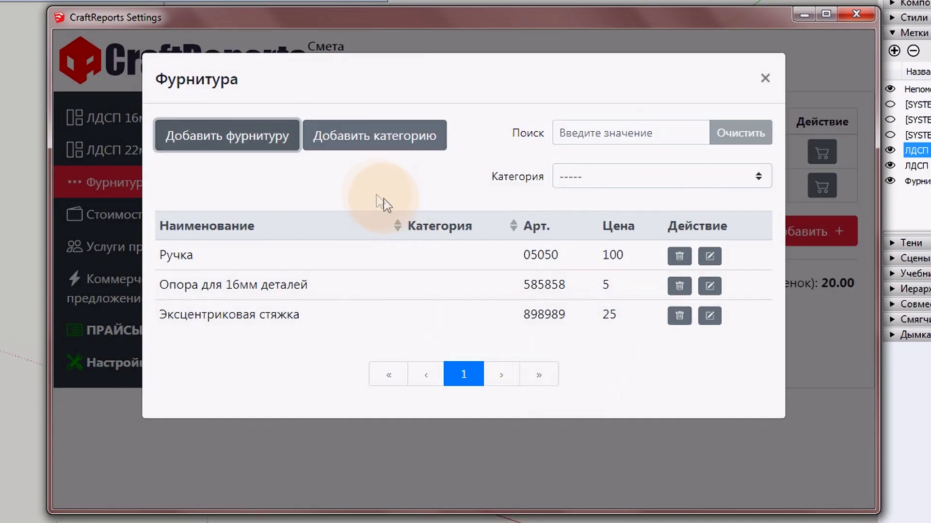
# - Assign Эксцентриковая стяжка to the cam connectors, bringing hardware to 220, and view the services page
pyautogui.click(245, 315)
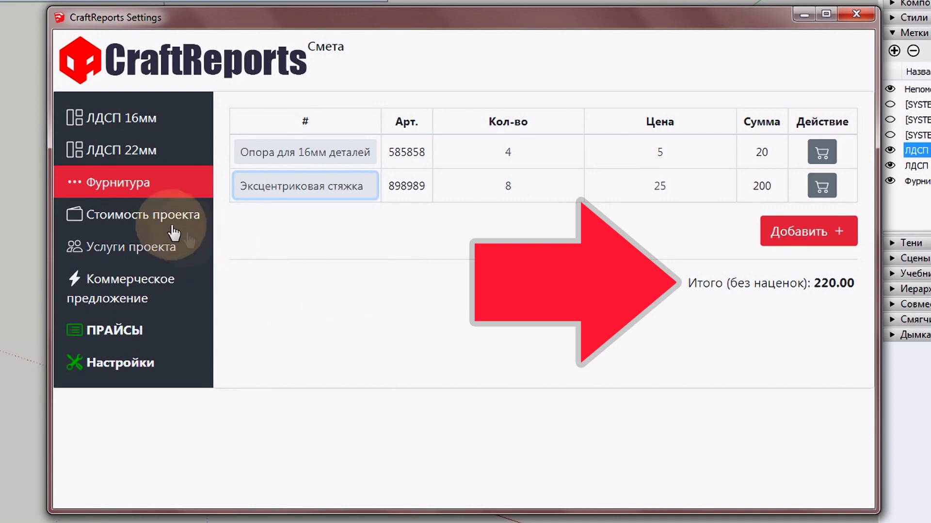
pyautogui.click(152, 251)
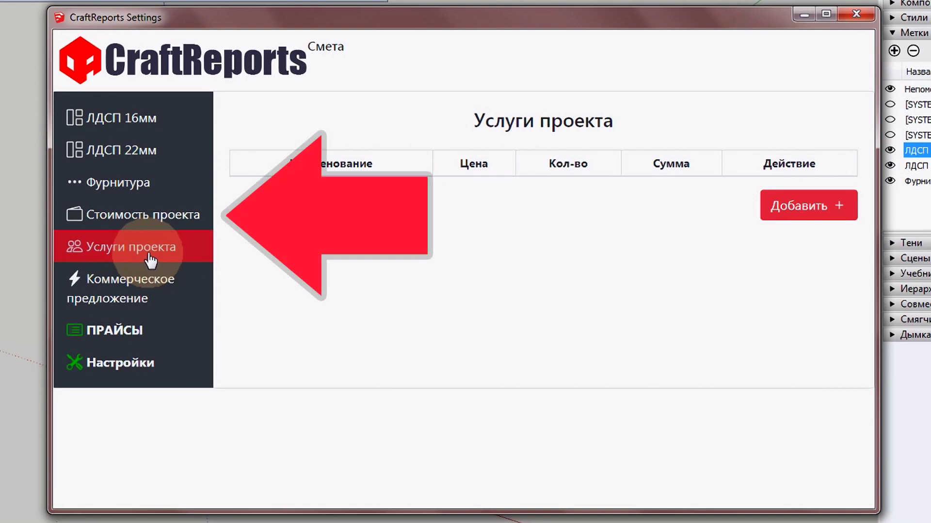
pyautogui.click(159, 228)
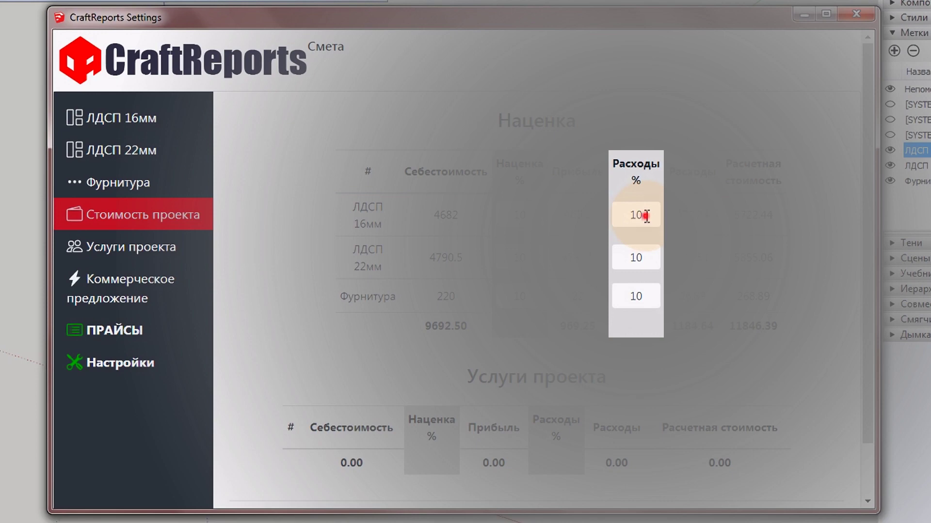
# - Select the ЛДСП 16мм overhead value in the project cost table
pyautogui.moveTo(646, 216); pyautogui.dragTo(639, 215)
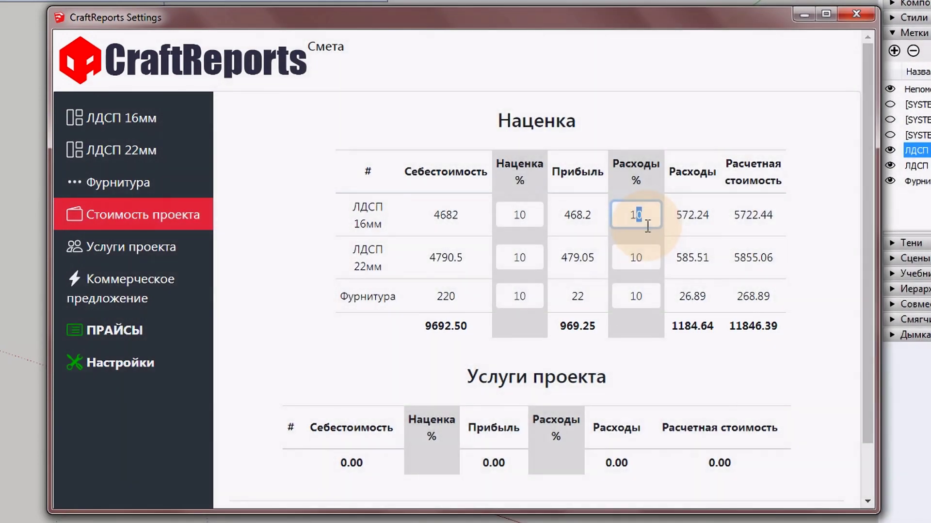
# - Set overhead to 20% for ЛДСП 16мм, ЛДСП 22мм and Фурнитура, raising project cost to 13327.19
pyautogui.click(648, 219)
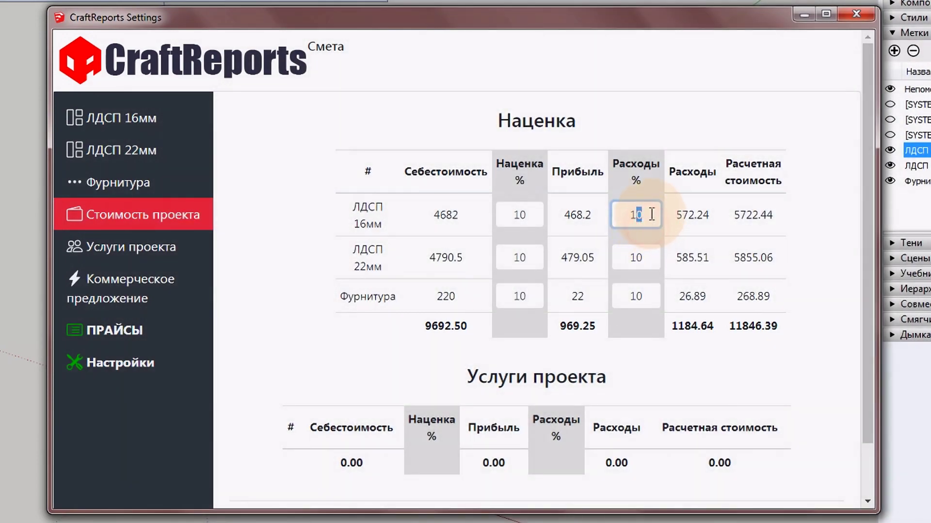
pyautogui.moveTo(650, 213); pyautogui.dragTo(624, 214)
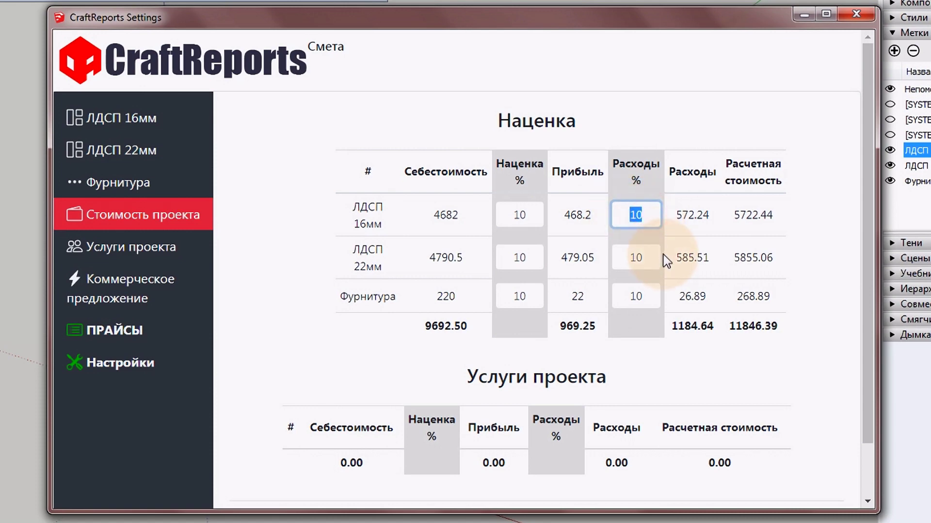
pyautogui.write('20')
pyautogui.click(648, 256)
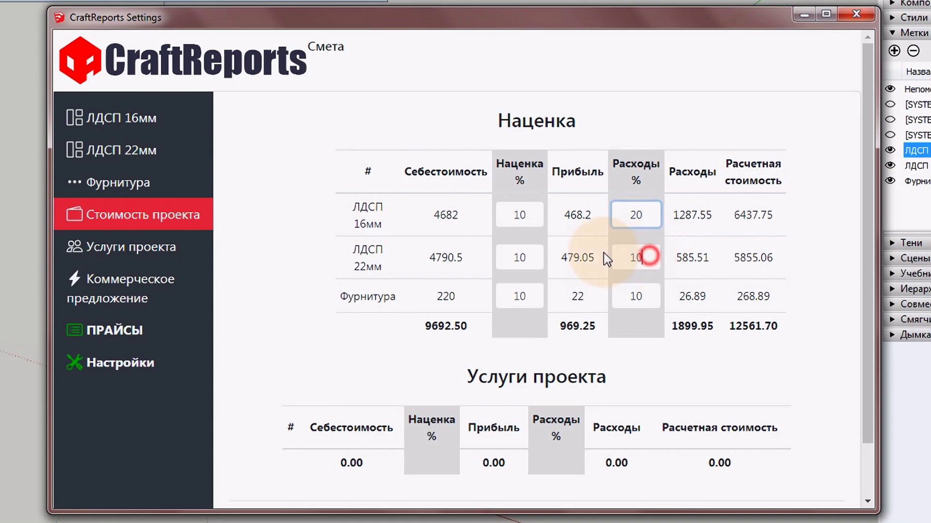
pyautogui.hotkey('ctrl', 'a')
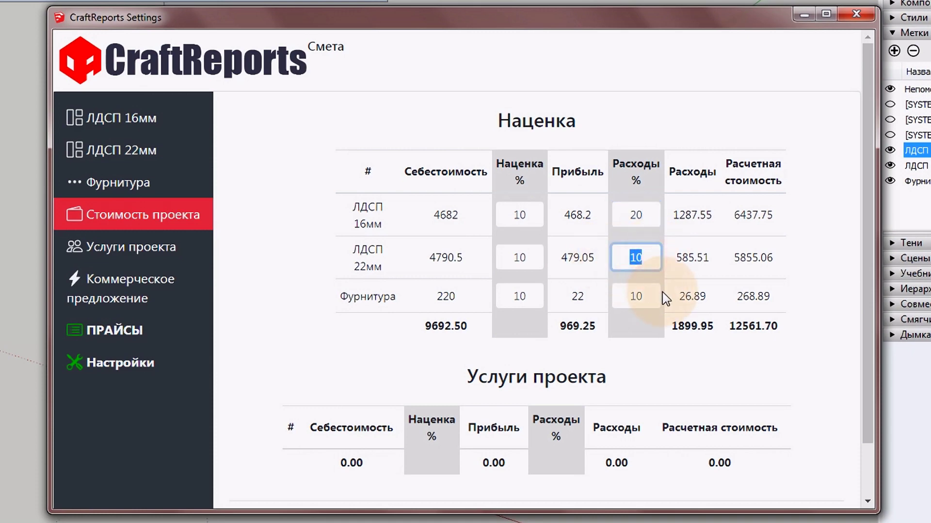
pyautogui.write('20')
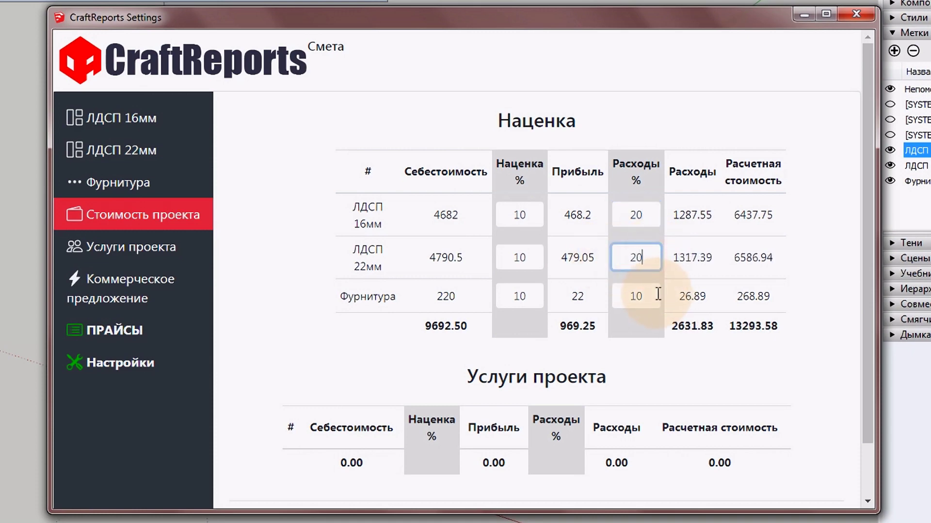
pyautogui.click(653, 297)
pyautogui.hotkey('ctrl', 'a')
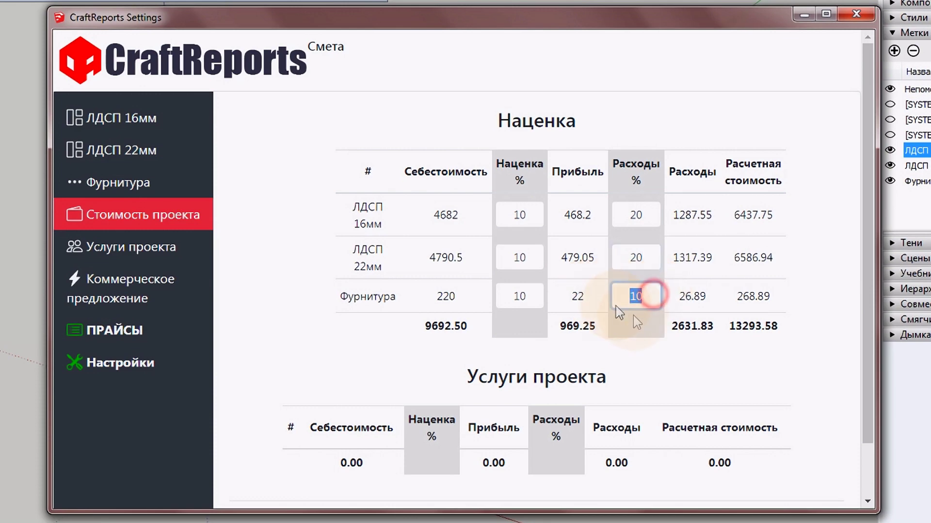
pyautogui.write('20')
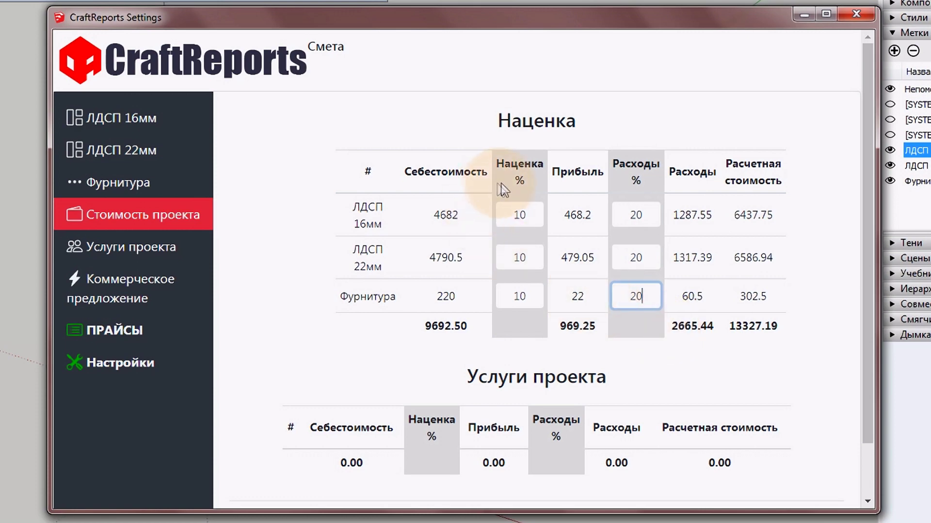
pyautogui.click(536, 215)
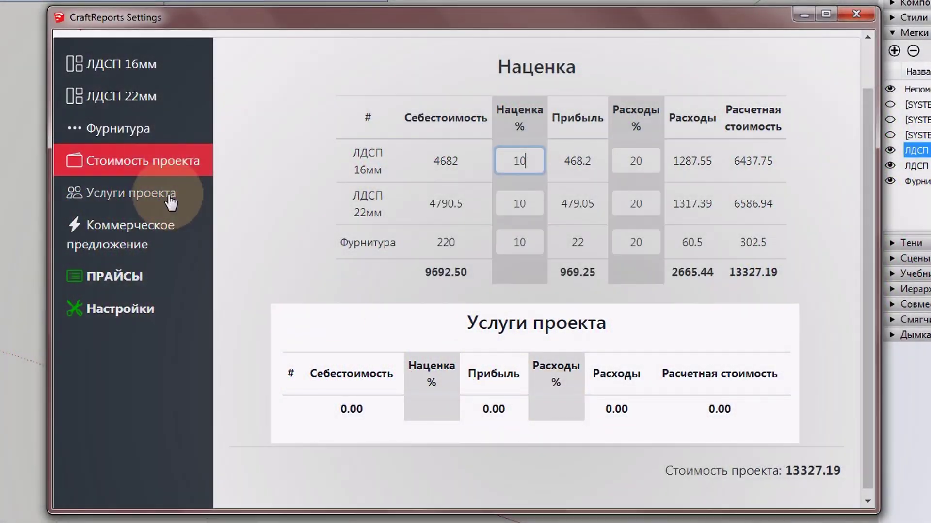
# - Review the project services and project cost pages of the estimate
pyautogui.click(169, 195)
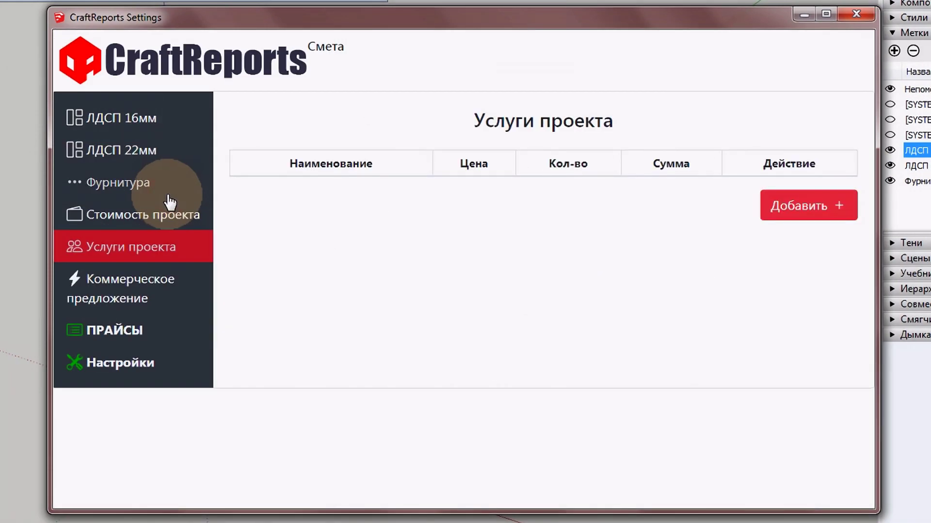
pyautogui.click(158, 214)
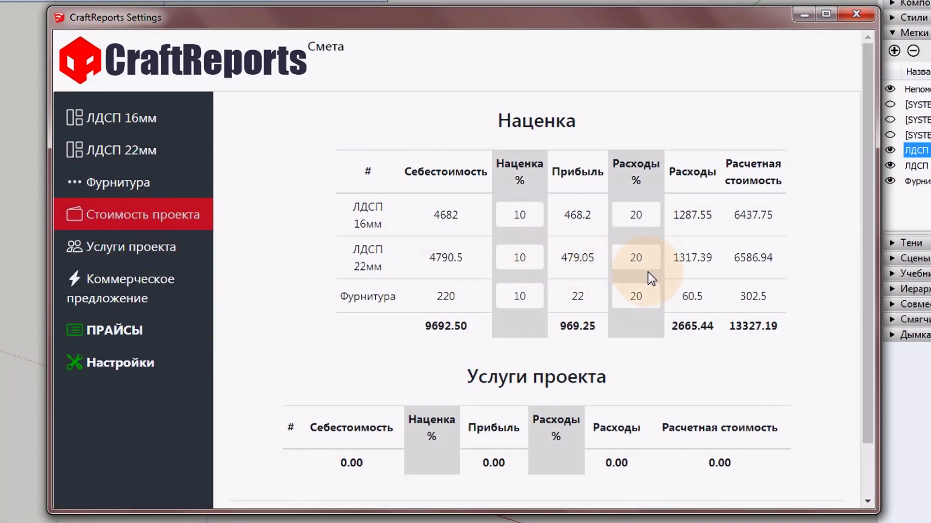
pyautogui.scroll(-2, 649, 272)
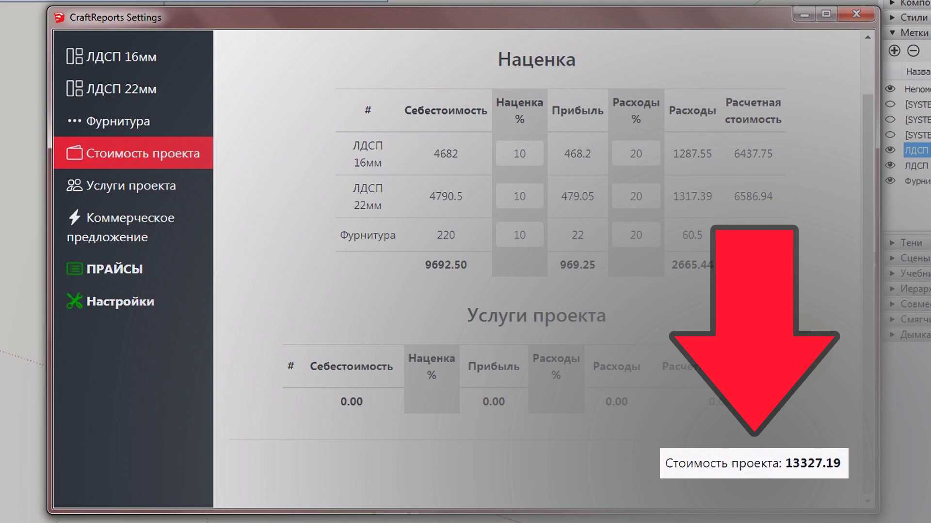
pyautogui.scroll(2, 800, 354)
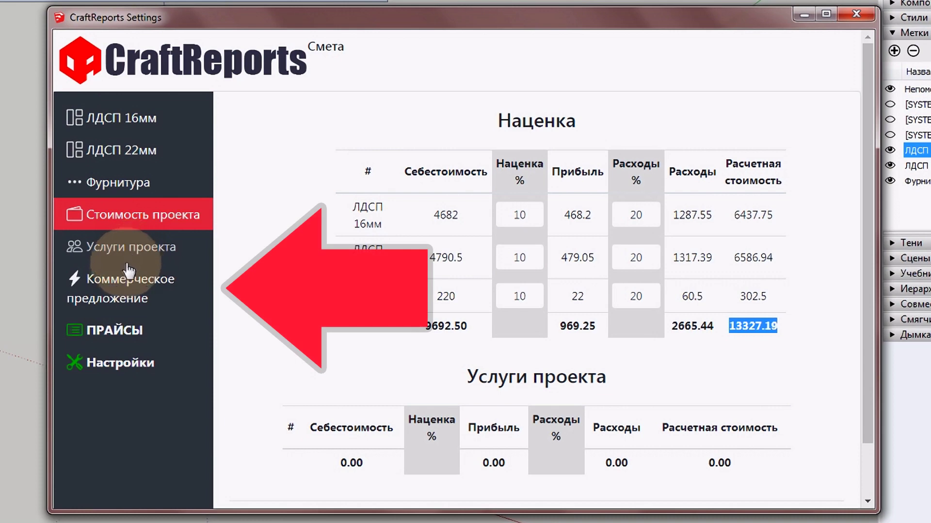
# - On the commercial proposal page, add ЛДСП 16мм to a combined proposal item's layers
pyautogui.click(127, 284)
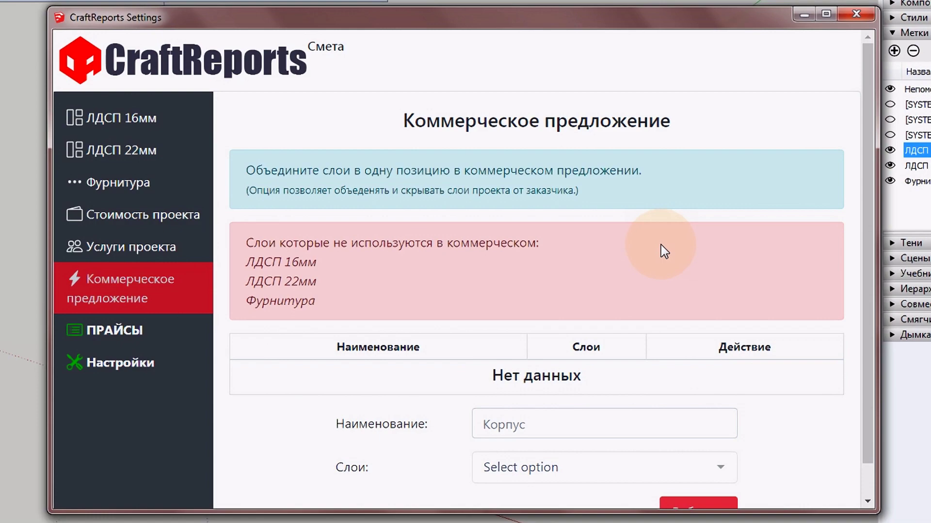
pyautogui.scroll(-1, 656, 245)
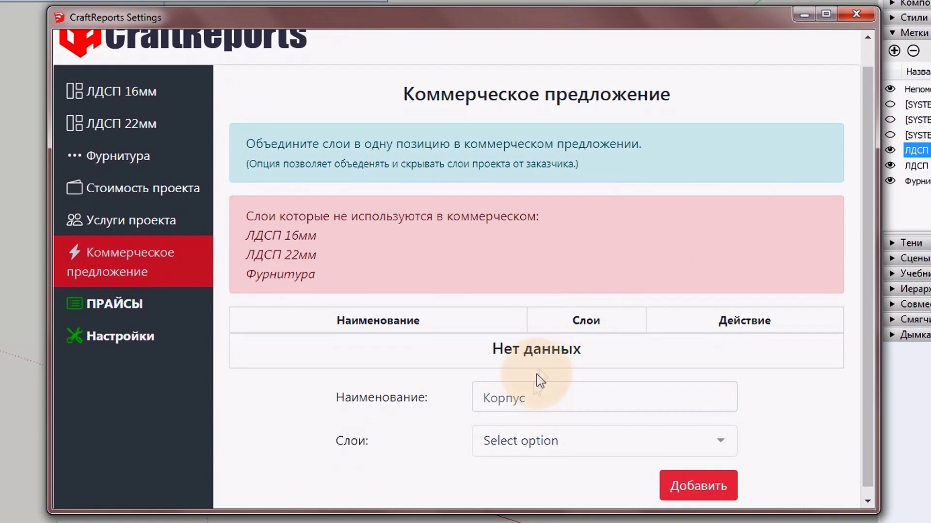
pyautogui.click(547, 395)
pyautogui.scroll(-1, 547, 395)
pyautogui.click(553, 434)
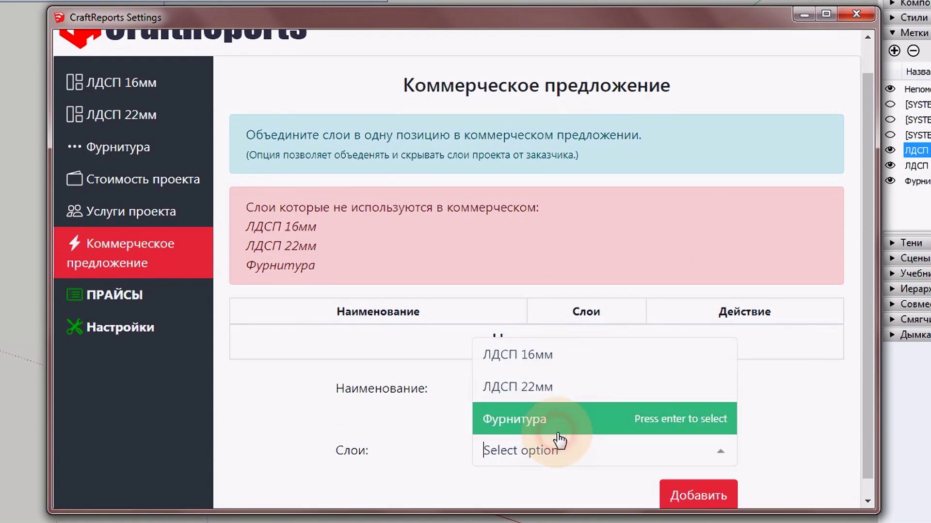
pyautogui.click(555, 369)
pyautogui.scroll(-1, 650, 359)
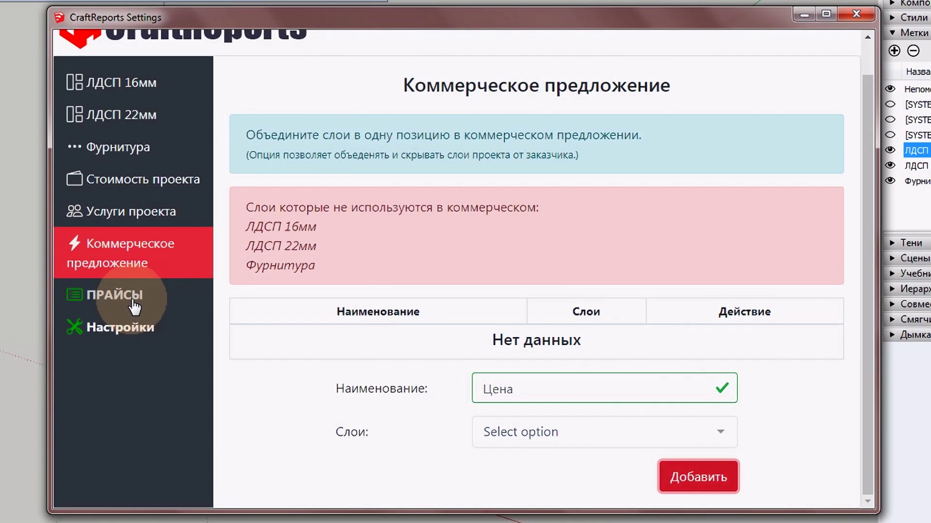
pyautogui.click(134, 307)
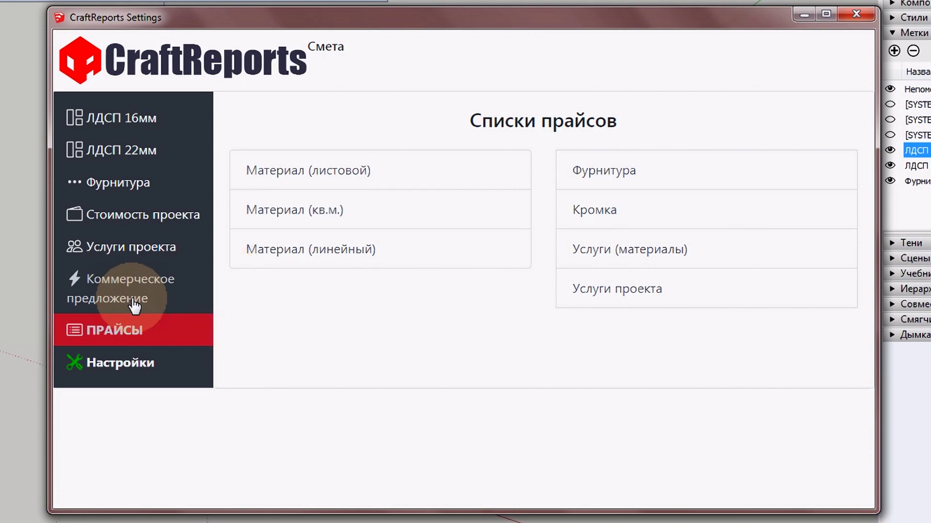
# - Look over the Фурнитура price list and estimate settings, then return to ЛДСП 16мм materials
pyautogui.click(625, 175)
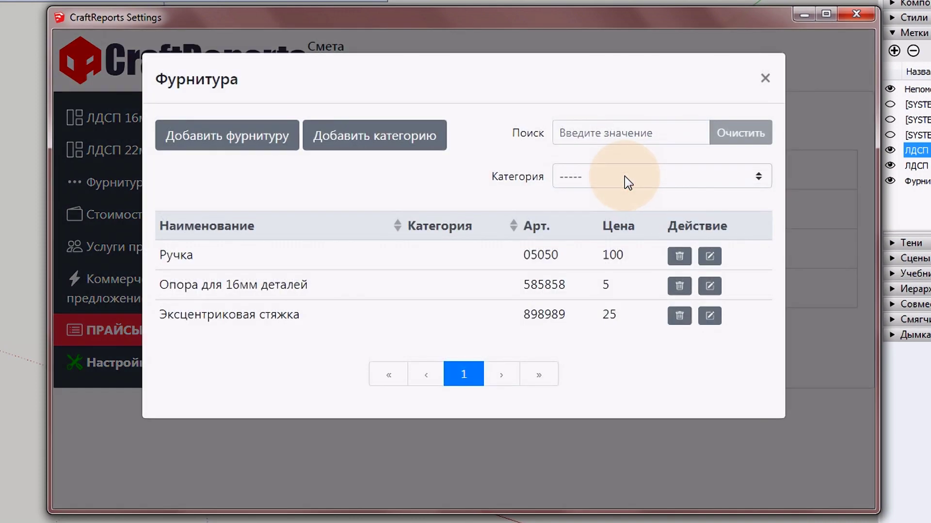
pyautogui.click(765, 78)
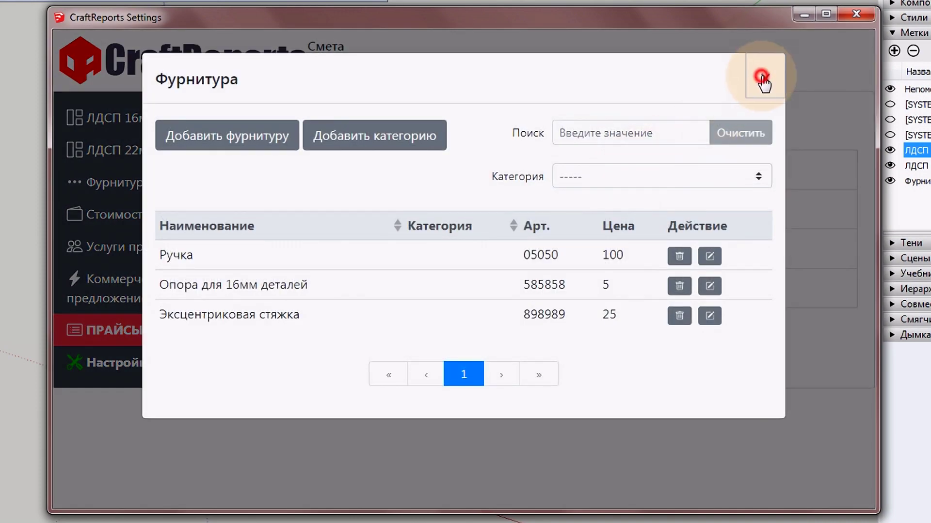
pyautogui.click(141, 368)
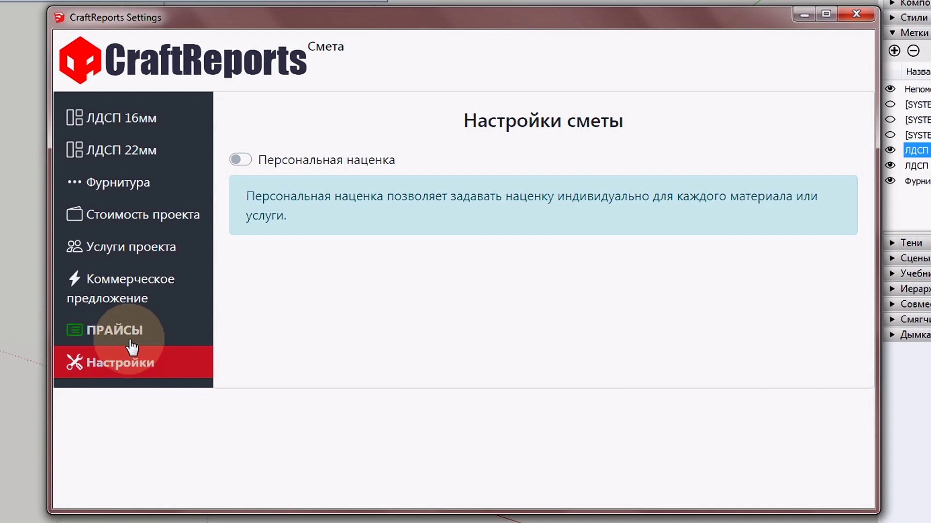
pyautogui.click(247, 161)
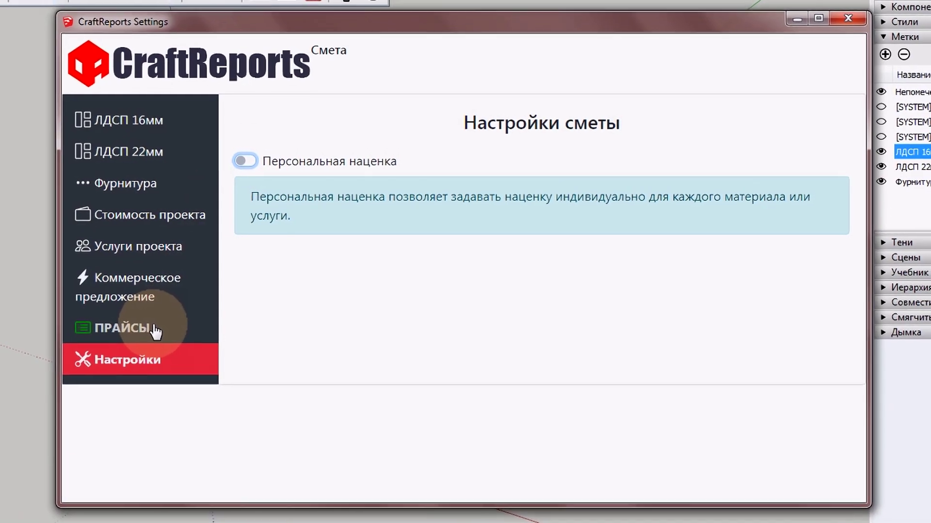
pyautogui.click(156, 332)
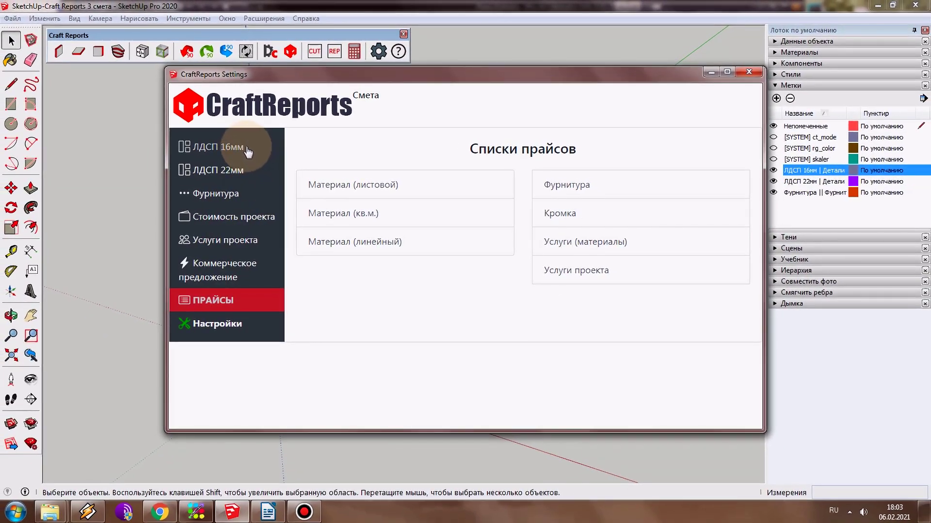
pyautogui.click(246, 148)
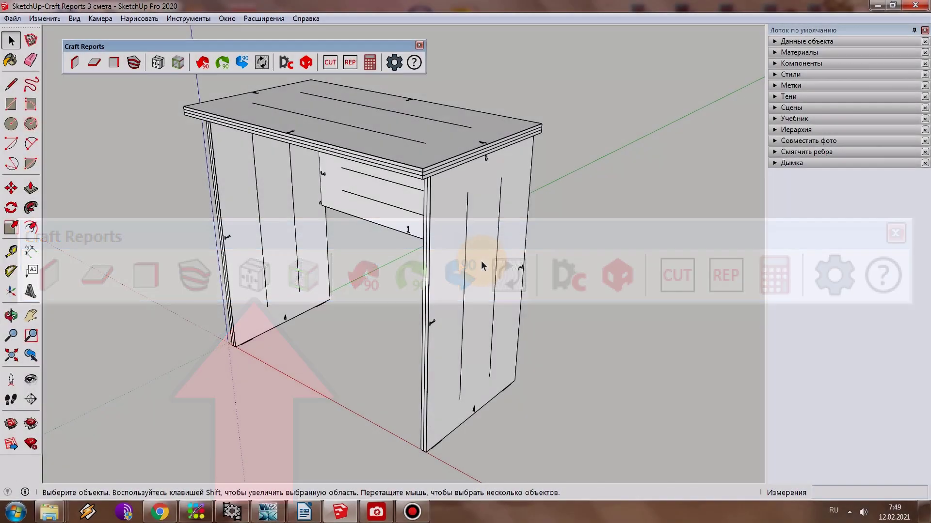
# - Rotate the right side panel's grain direction repeatedly, then bring up the CraftReports settings
pyautogui.click(482, 264)
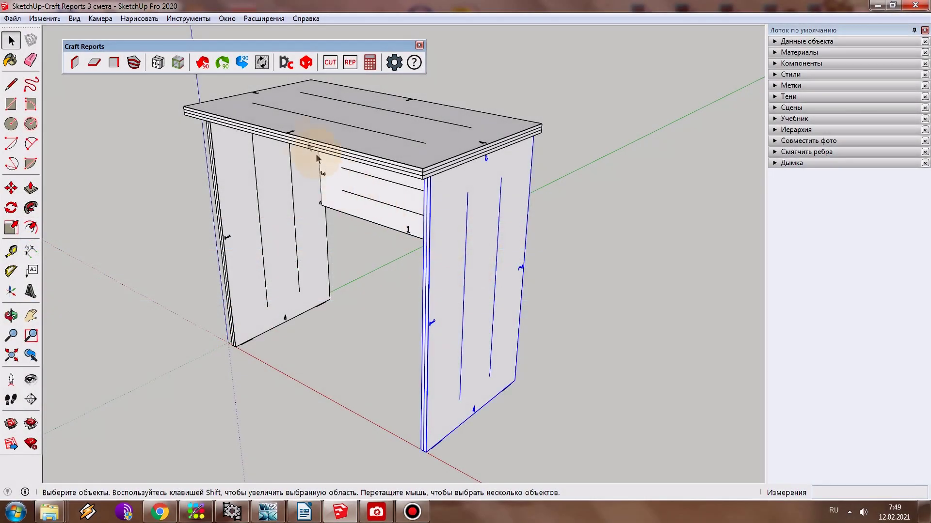
pyautogui.click(262, 62)
pyautogui.click(261, 62)
pyautogui.click(262, 62)
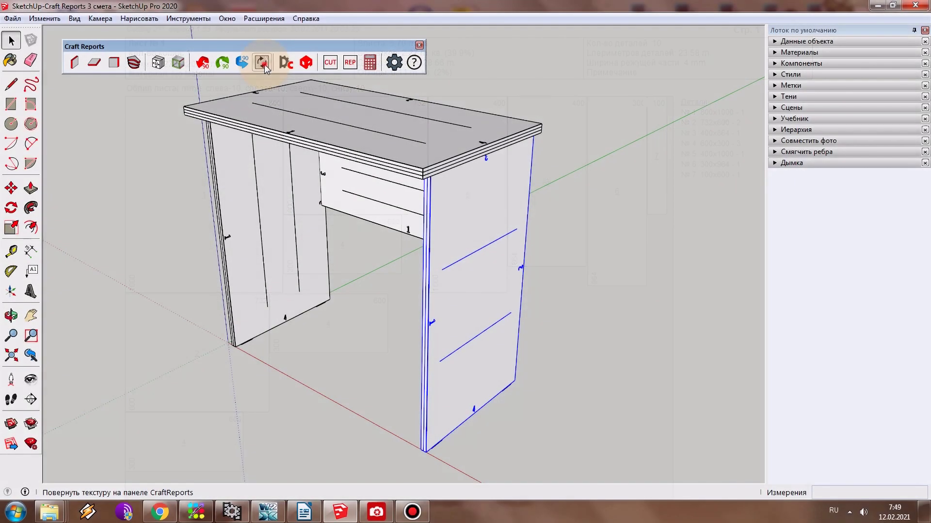
pyautogui.click(264, 64)
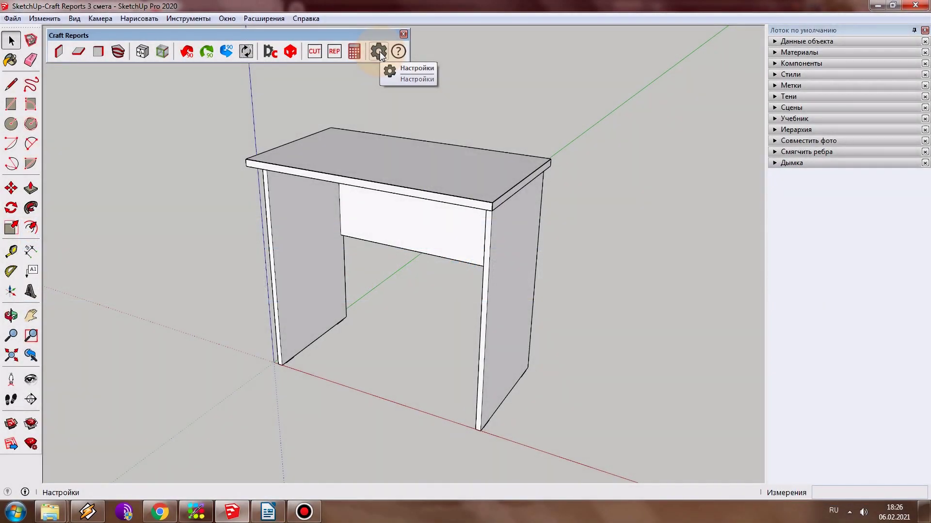
pyautogui.click(379, 51)
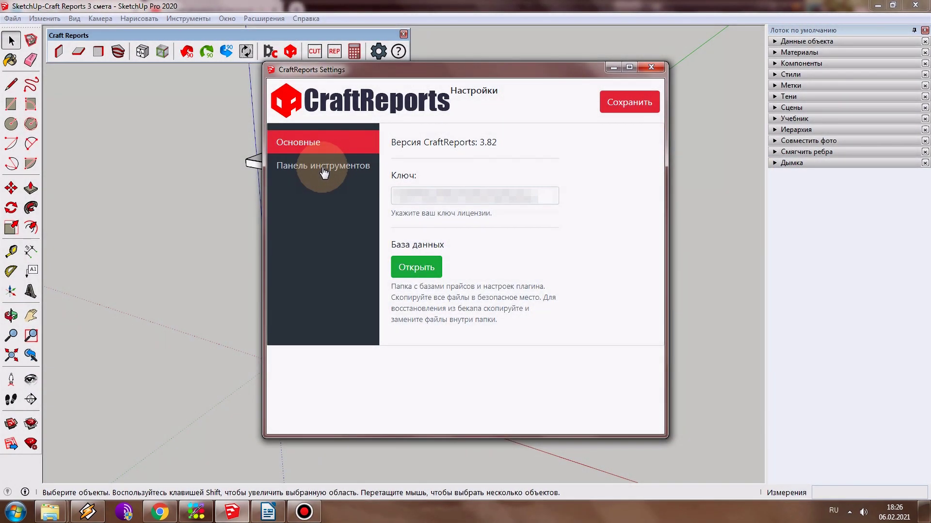
# - Open the CraftReports database folder in Explorer from the settings
pyautogui.click(421, 272)
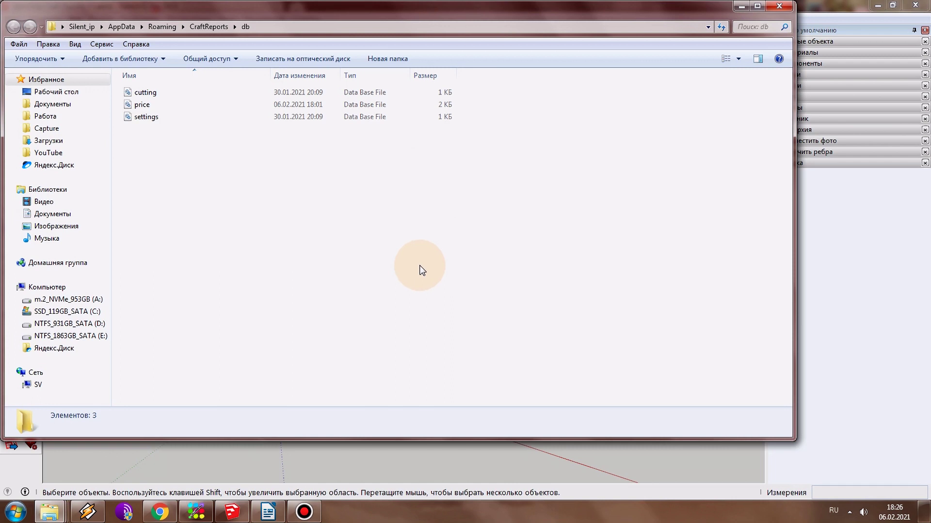
# - Inspect the cutting, price and settings files in CraftReports\db, close it, and show toolbar settings
pyautogui.click(152, 94)
pyautogui.click(142, 105)
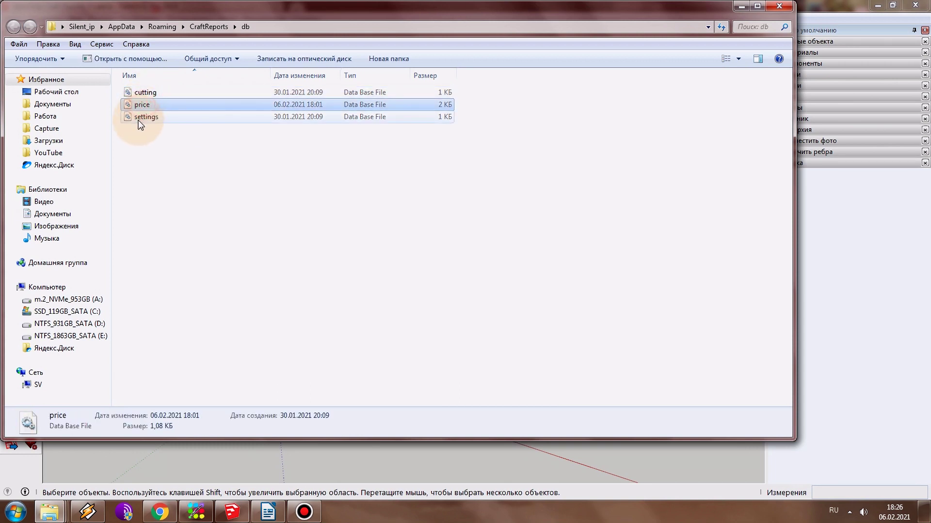
pyautogui.click(138, 121)
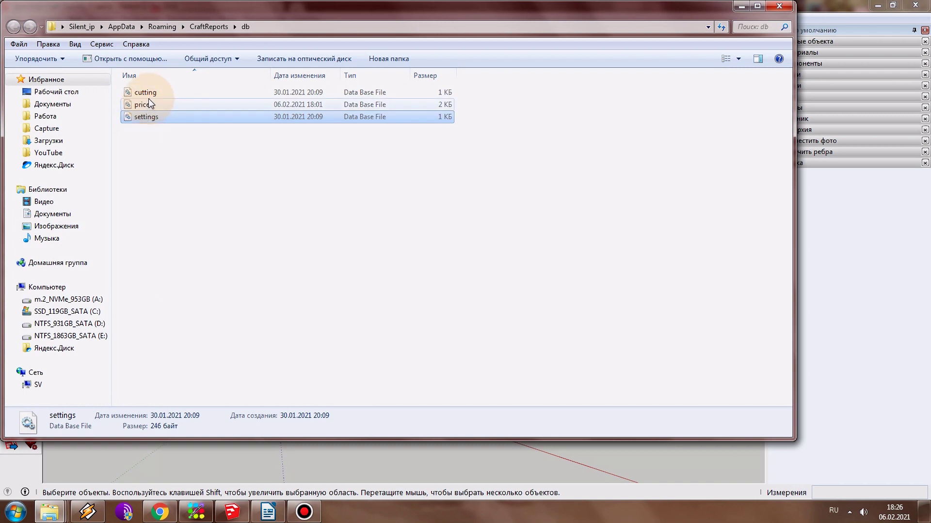
pyautogui.click(149, 101)
pyautogui.click(150, 95)
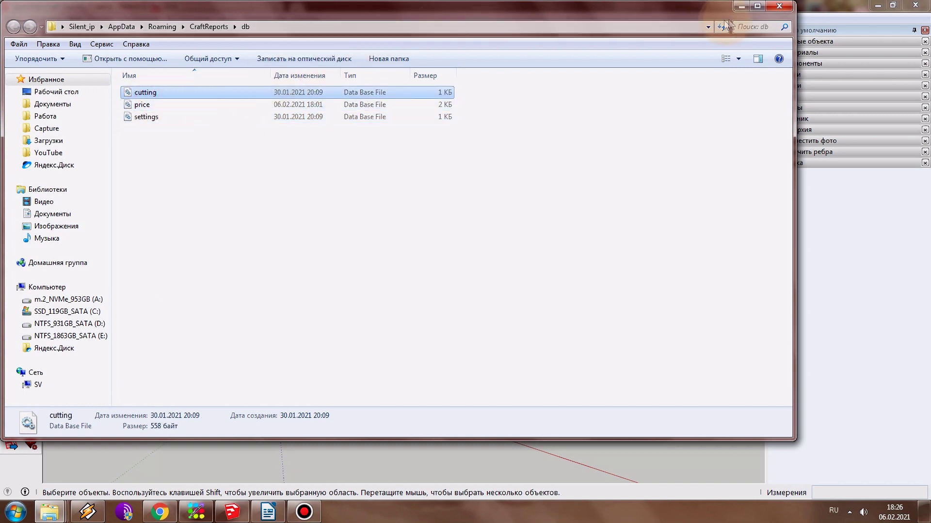
pyautogui.click(775, 6)
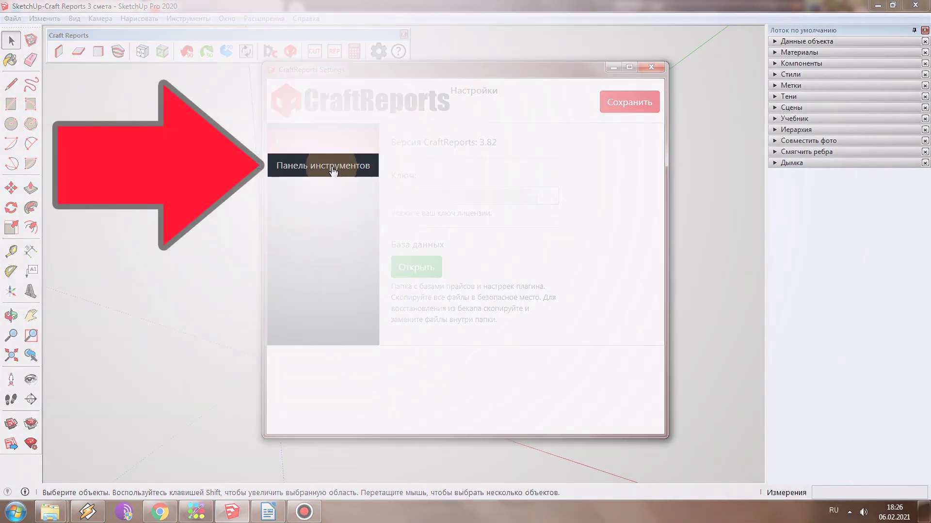
pyautogui.click(334, 169)
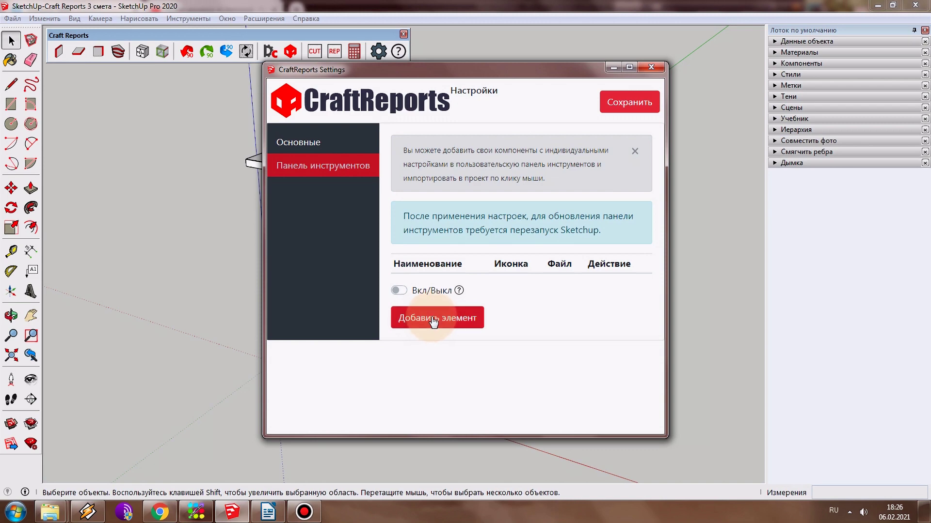
# - Switch the custom CraftReports toolbar on and begin adding a new item
pyautogui.click(398, 290)
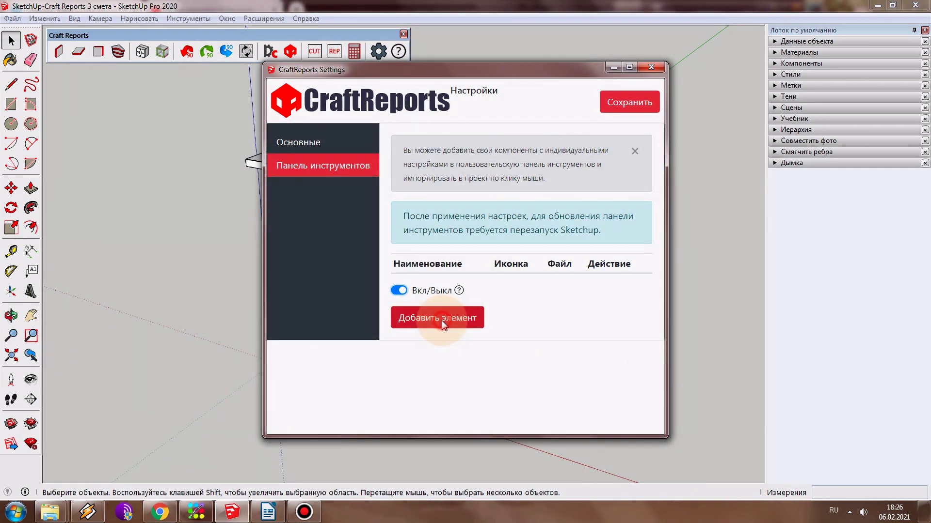
pyautogui.click(441, 320)
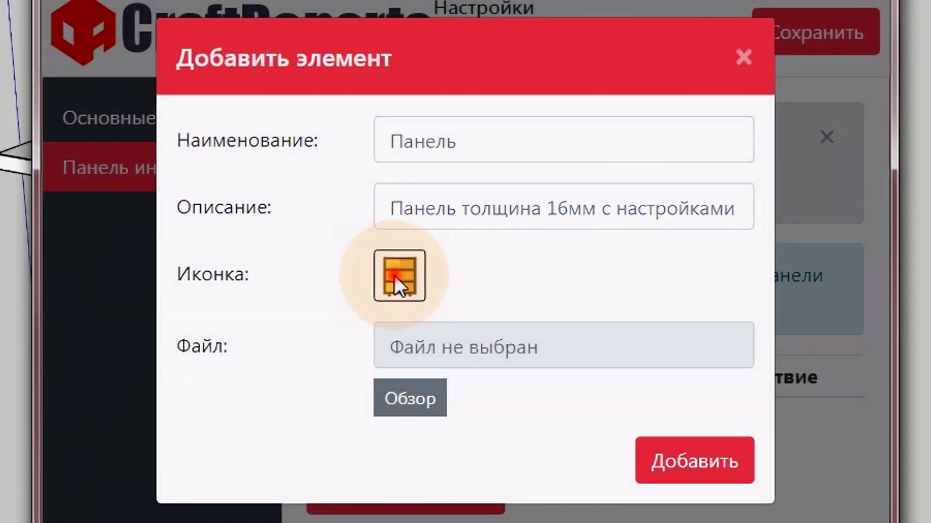
# - Assign the log icon to the new toolbar item and browse for its SKP component file
pyautogui.click(394, 275)
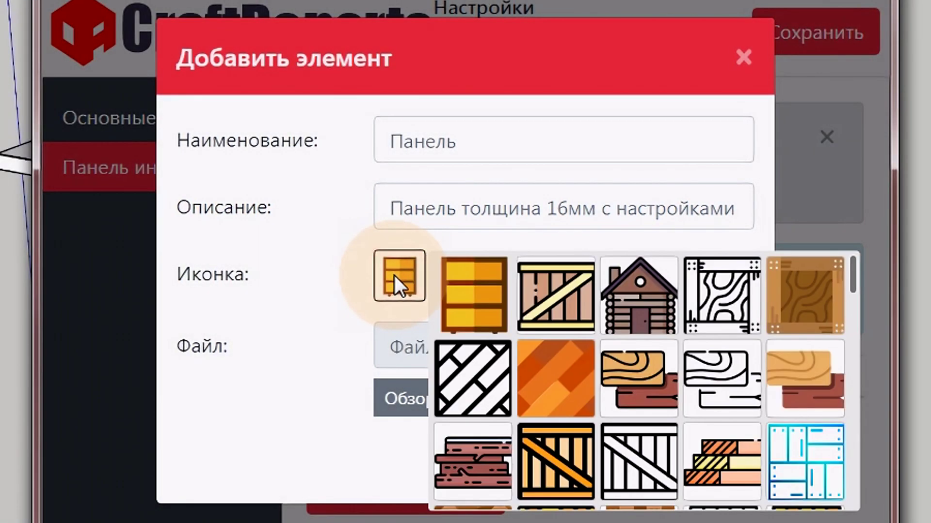
pyautogui.scroll(-2, 700, 411)
pyautogui.scroll(-2, 699, 412)
pyautogui.scroll(-2, 698, 408)
pyautogui.scroll(-2, 696, 406)
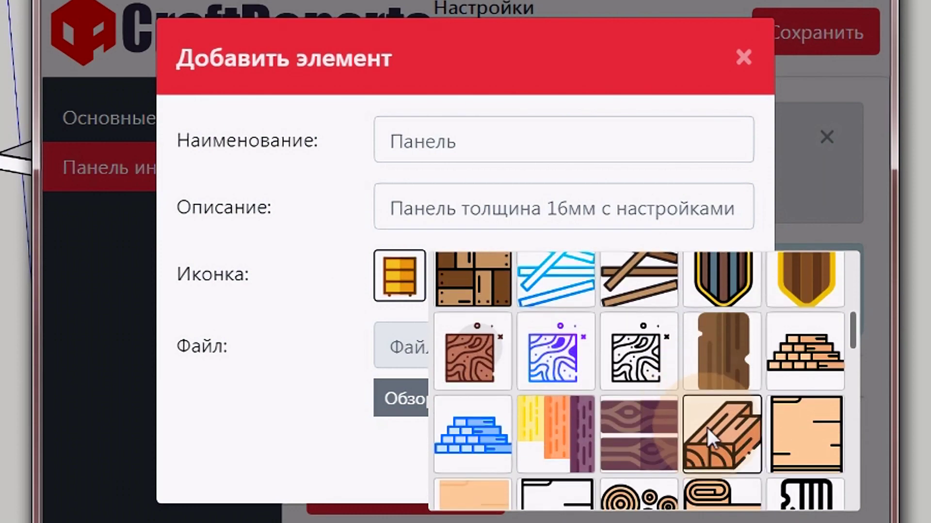
pyautogui.click(710, 430)
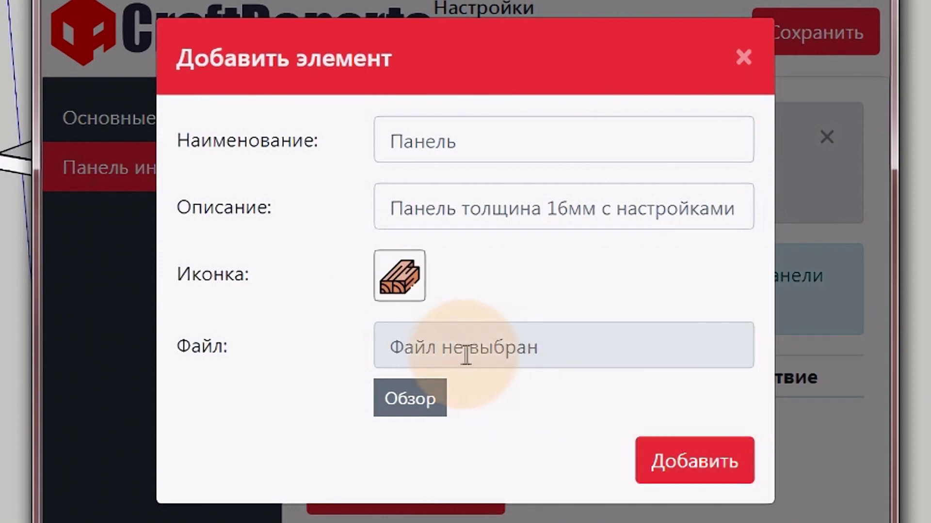
pyautogui.click(424, 405)
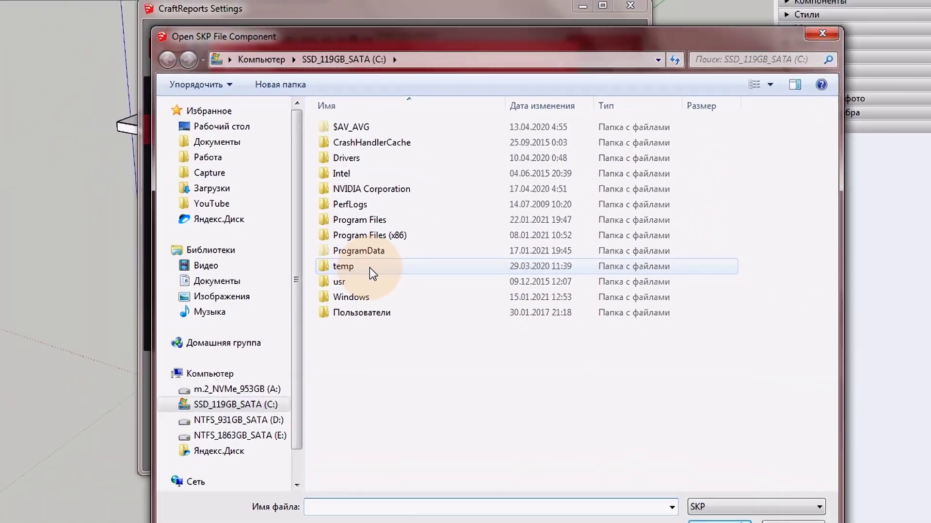
pyautogui.click(686, 478)
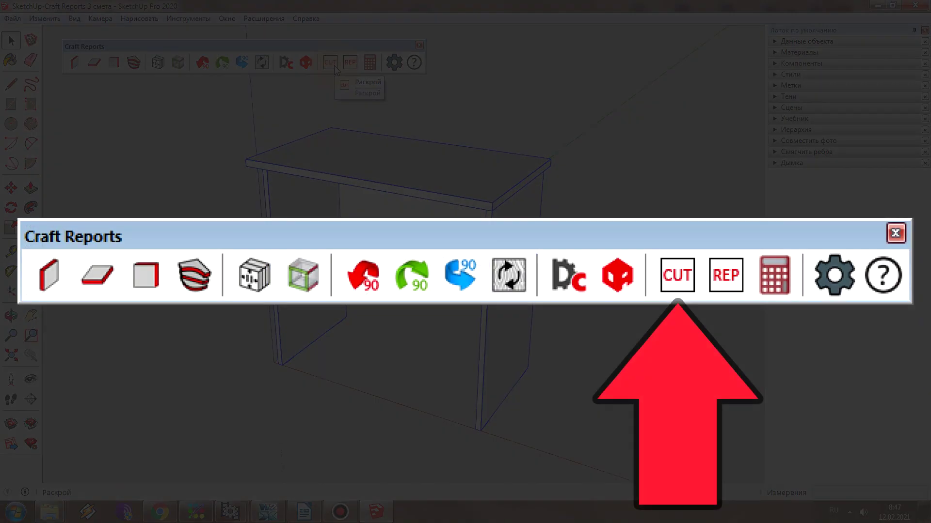
# - Create a cutting diagram restricted to the ЛДСП 16мм layer prefix
pyautogui.click(335, 69)
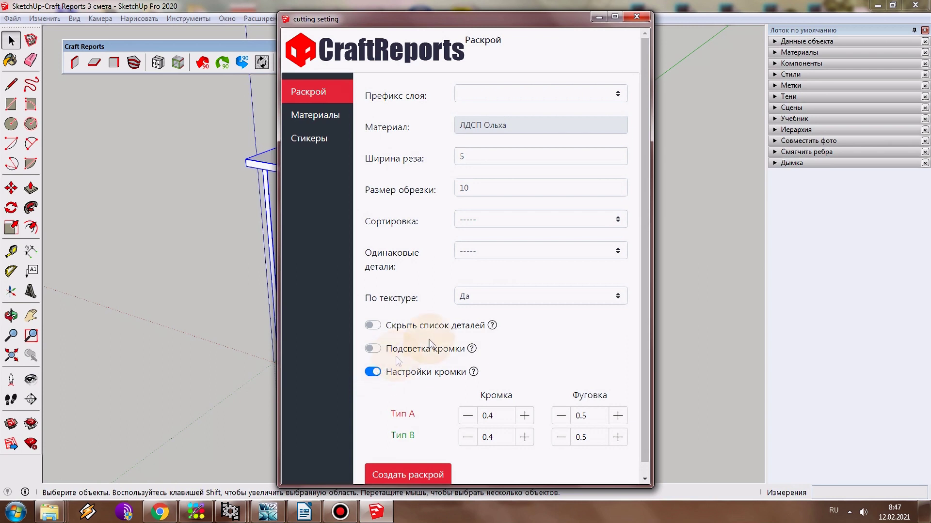
pyautogui.click(517, 95)
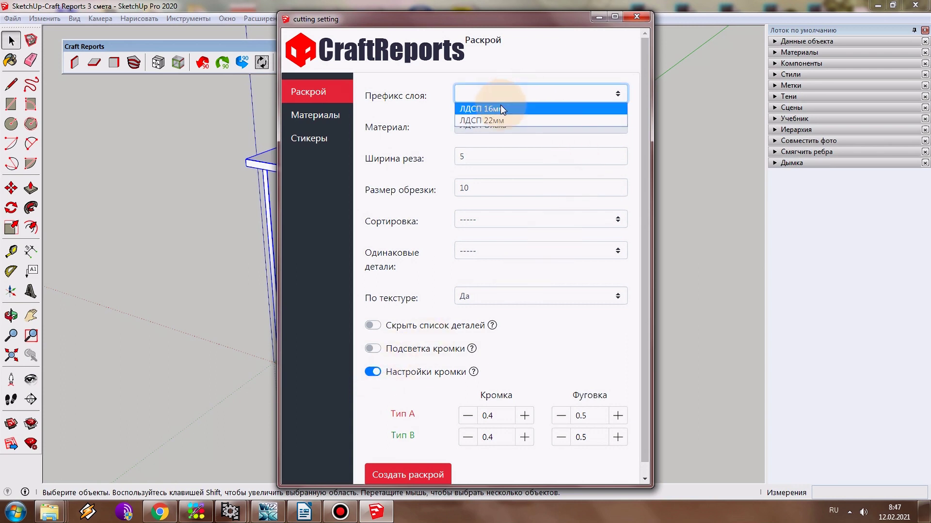
pyautogui.click(500, 108)
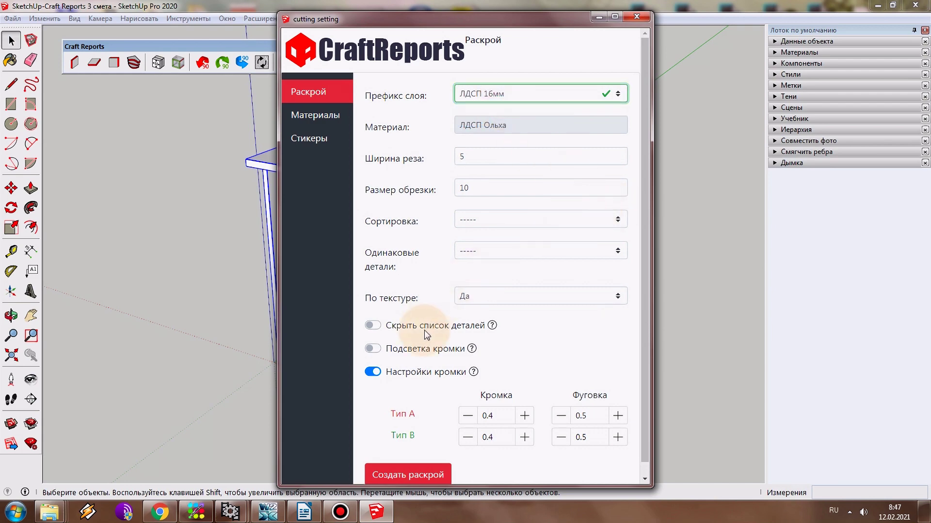
pyautogui.click(413, 467)
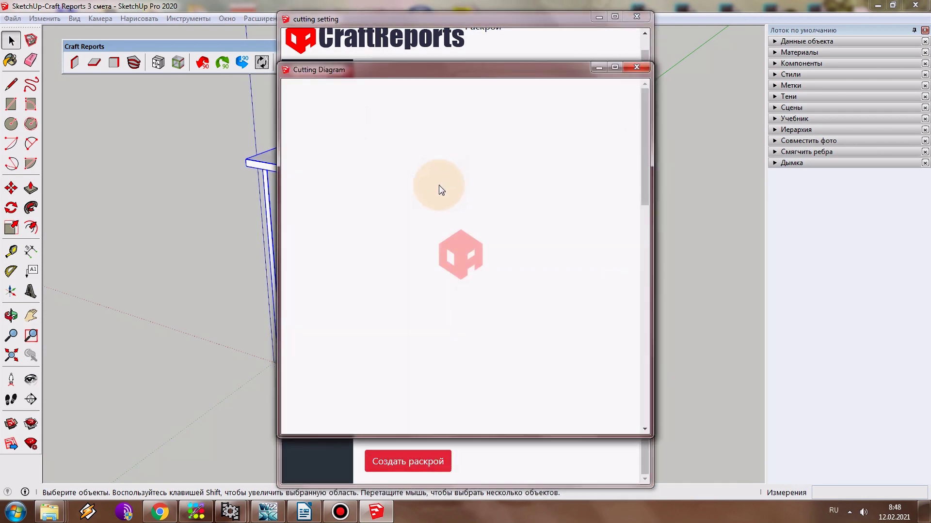
# - Scroll the diagram through materials, parts list and the 2800×2070 mm ЛДСП Ольха 16 mm sheet
pyautogui.moveTo(644, 144); pyautogui.dragTo(631, 229)
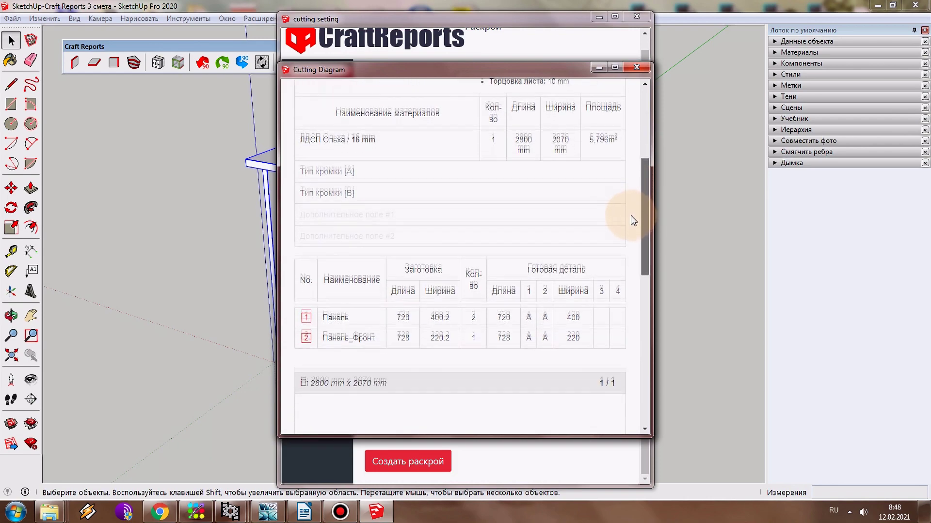
pyautogui.moveTo(631, 229); pyautogui.dragTo(623, 293)
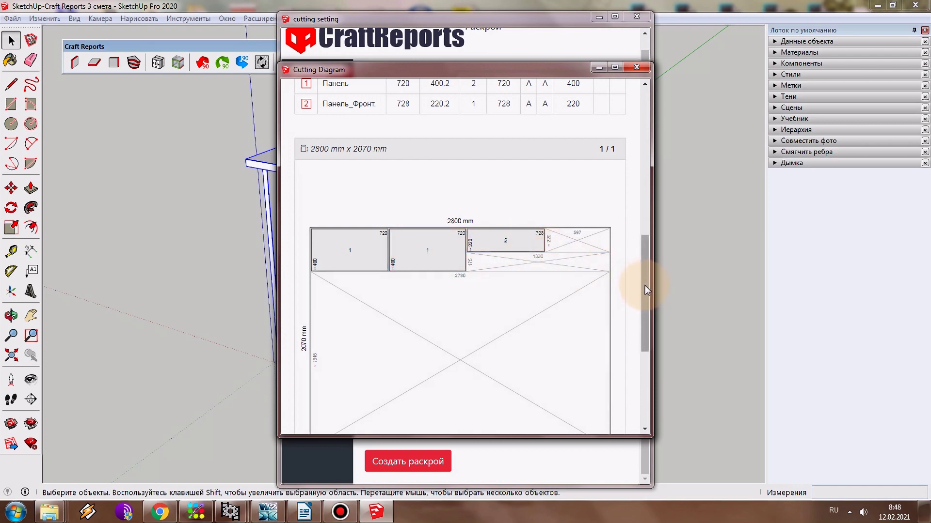
pyautogui.moveTo(644, 290); pyautogui.dragTo(645, 361)
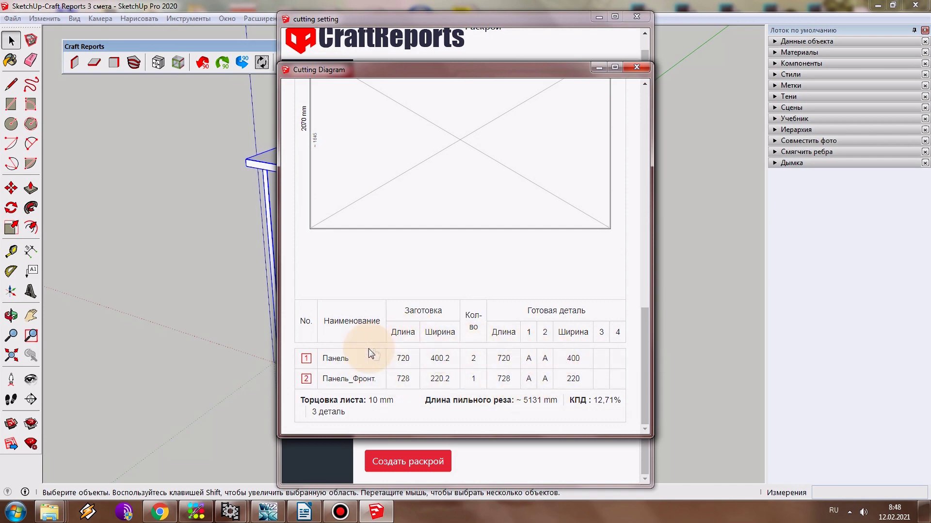
pyautogui.moveTo(644, 379); pyautogui.dragTo(650, 257)
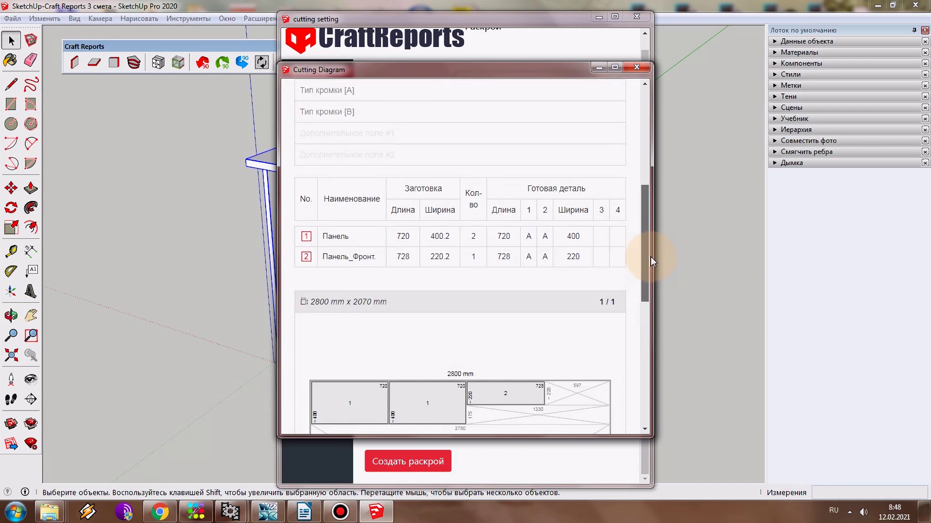
pyautogui.moveTo(651, 257); pyautogui.dragTo(652, 319)
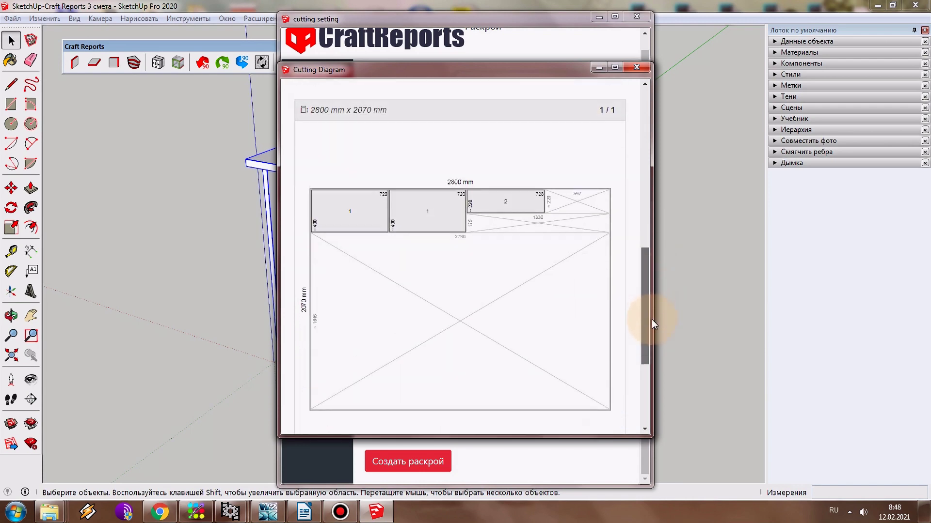
# - Regenerate the cutting diagram with edge highlighting on and the parts list hidden
pyautogui.click(636, 68)
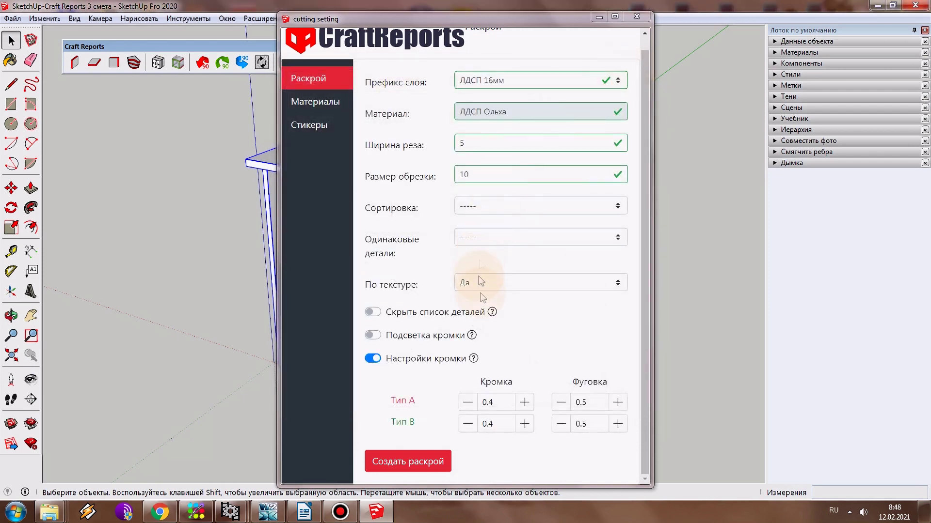
pyautogui.click(372, 335)
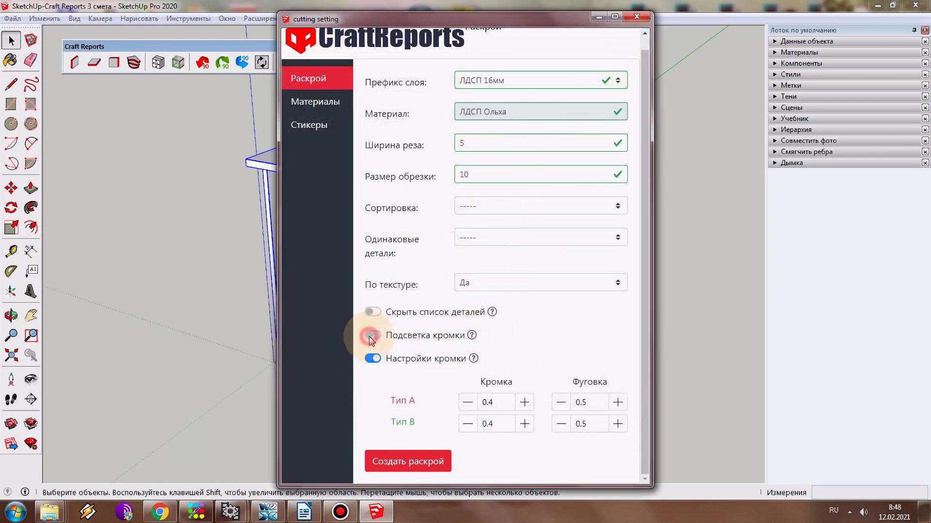
pyautogui.click(373, 312)
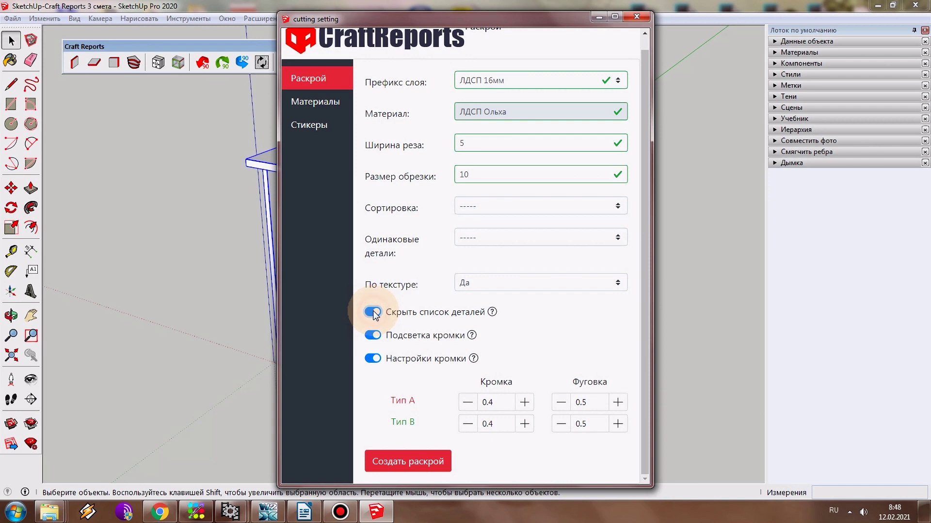
pyautogui.click(424, 465)
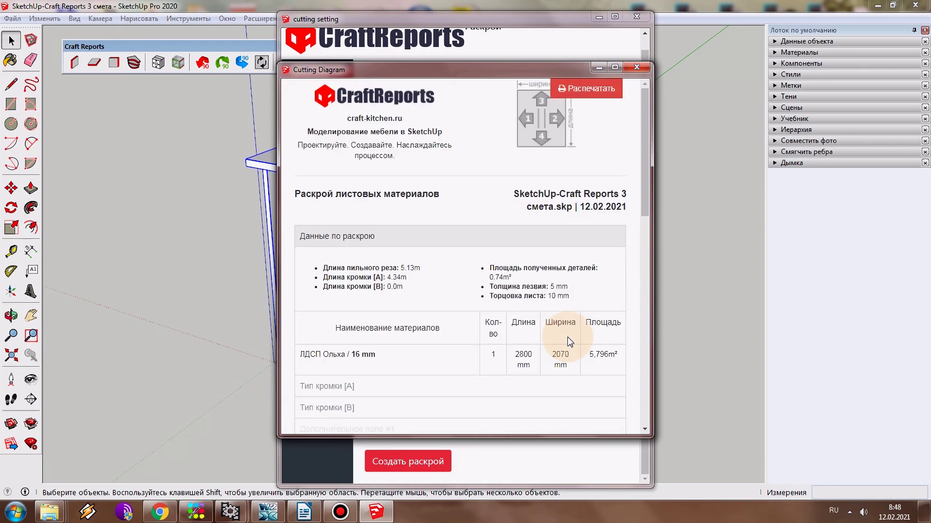
# - Scroll to the sheet summary: 10 mm trim, about 5131 mm of cuts, 3 parts
pyautogui.moveTo(646, 202)
pyautogui.mouseDown()
pyautogui.moveTo(651, 299)
pyautogui.moveTo(639, 356)
pyautogui.mouseUp()
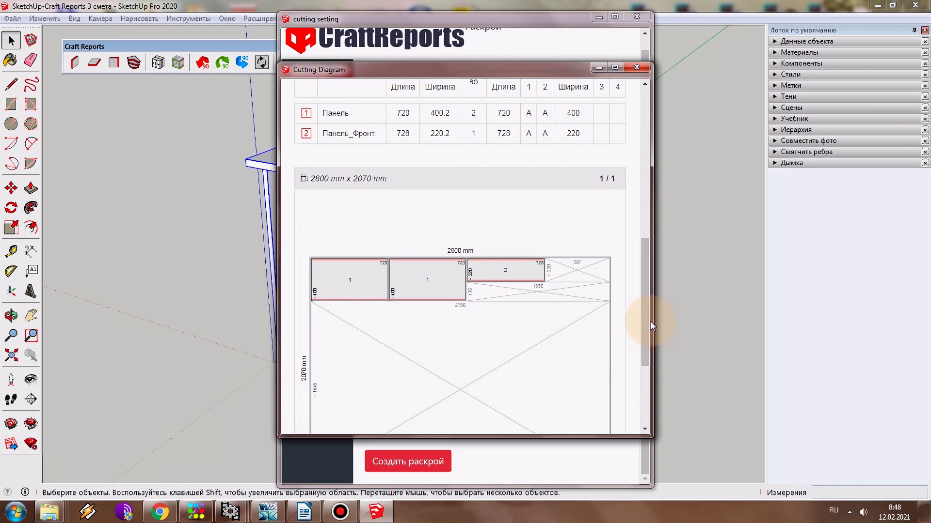
pyautogui.scroll(-3, 647, 319)
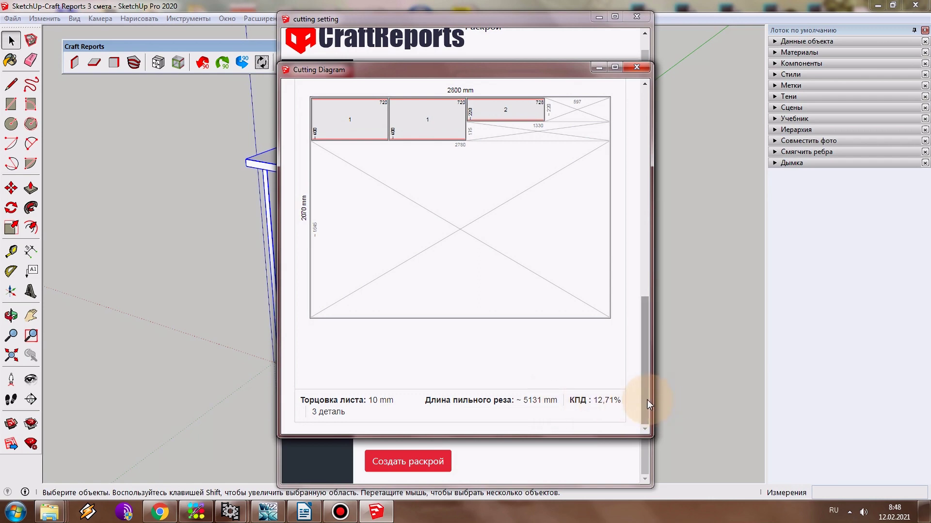
pyautogui.moveTo(647, 400); pyautogui.dragTo(625, 281)
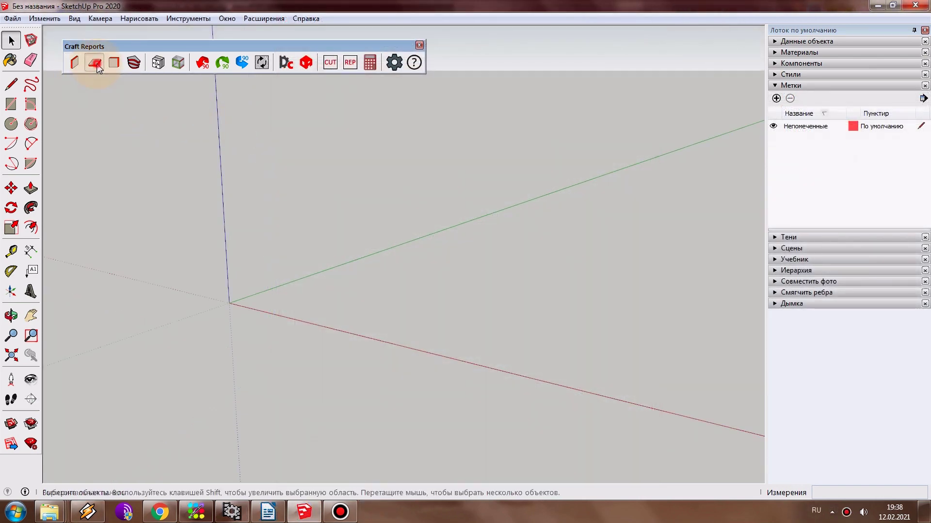
# - Place two 600×300×16 mm chipboard panels side by side at the origin and open their parameters
pyautogui.click(79, 67)
pyautogui.click(231, 303)
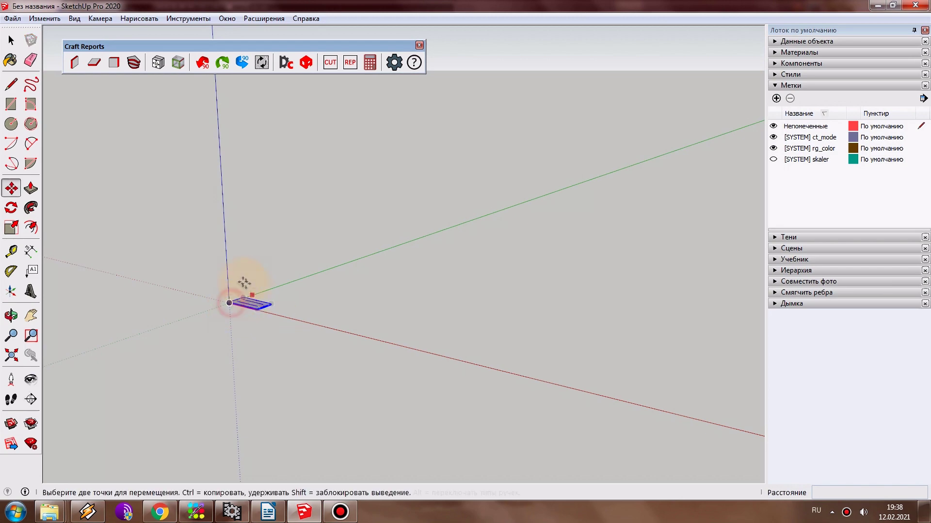
pyautogui.scroll(2, 225, 303)
pyautogui.scroll(3, 278, 301)
pyautogui.click(94, 62)
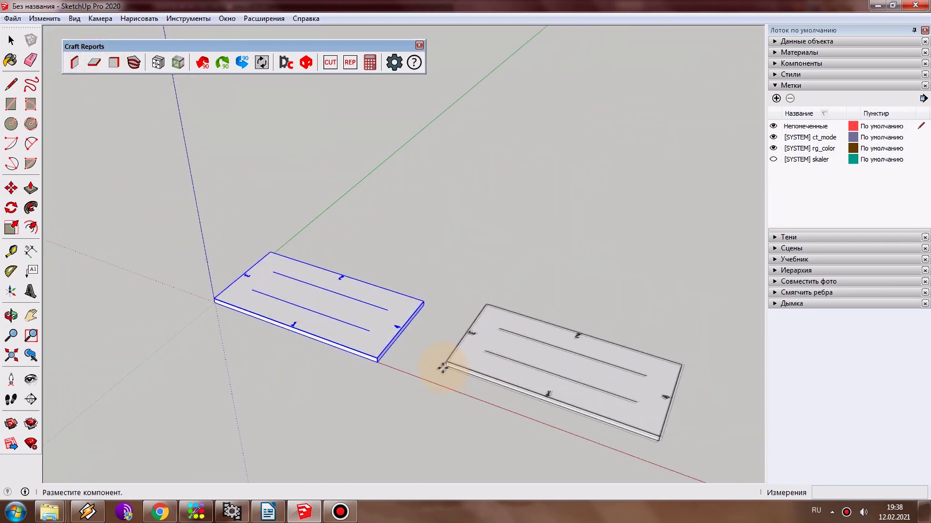
pyautogui.click(411, 376)
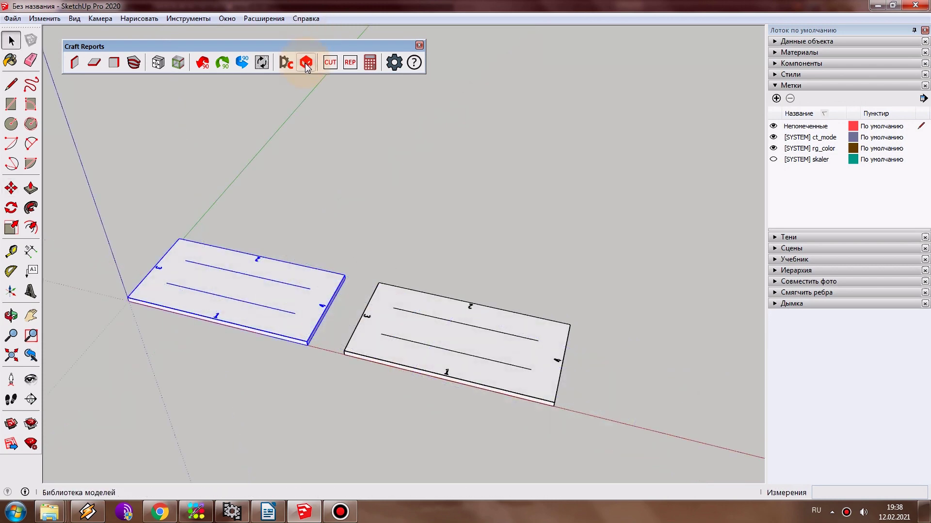
pyautogui.click(286, 62)
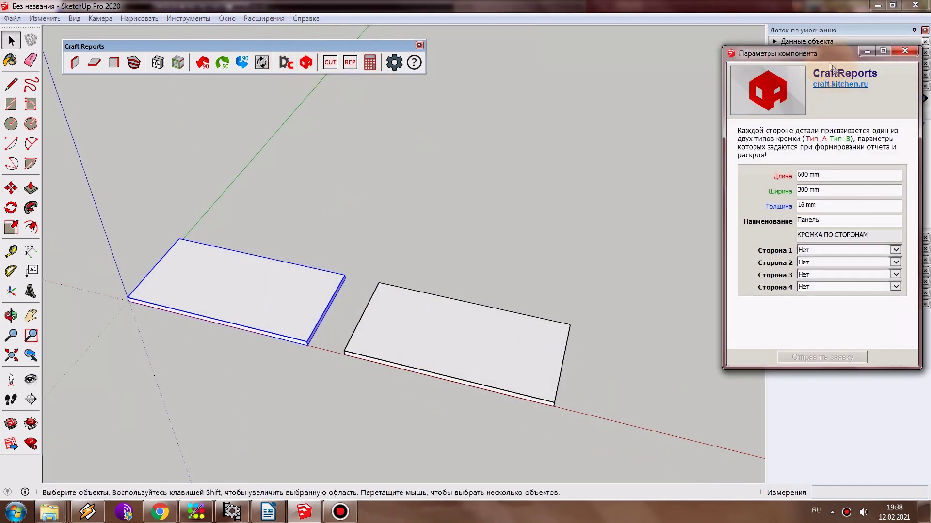
# - Rename the first panel to Панель 16мм
pyautogui.moveTo(828, 53); pyautogui.dragTo(655, 36)
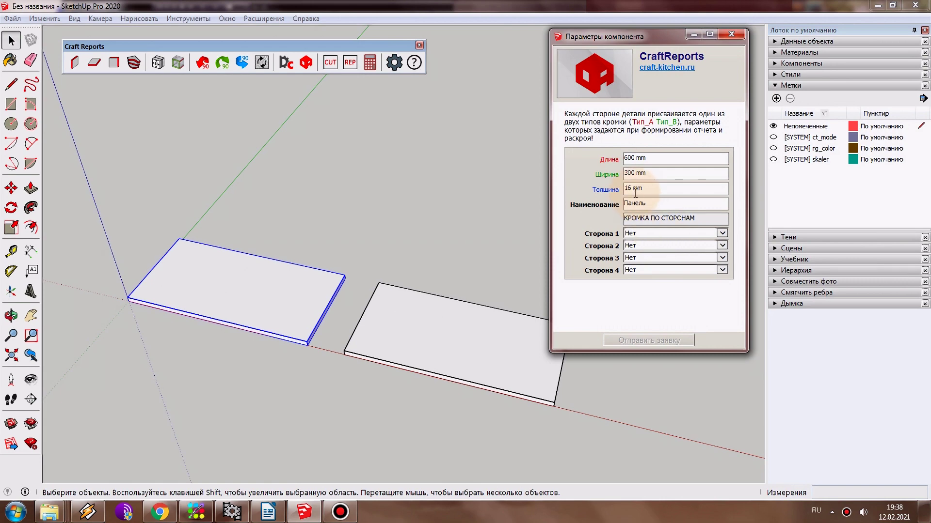
pyautogui.doubleClick(651, 203)
pyautogui.write('Панель 16мм')
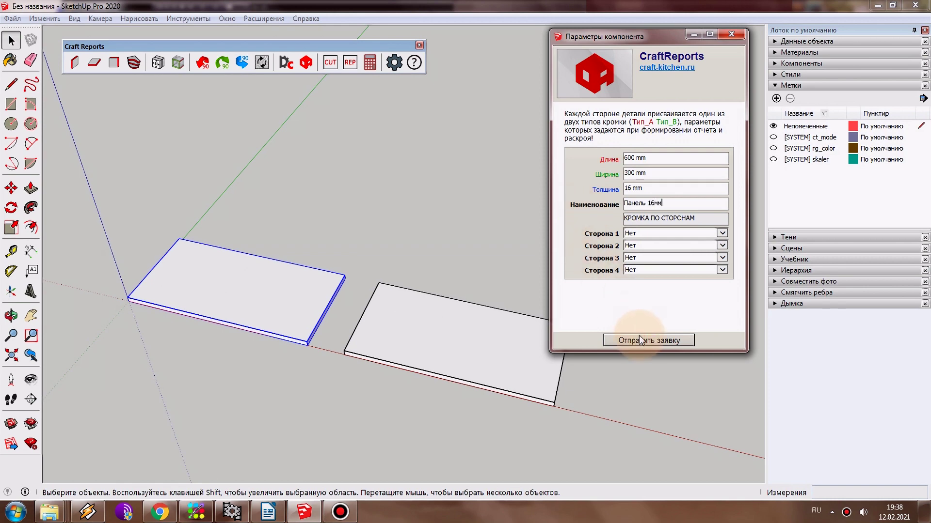
pyautogui.click(641, 339)
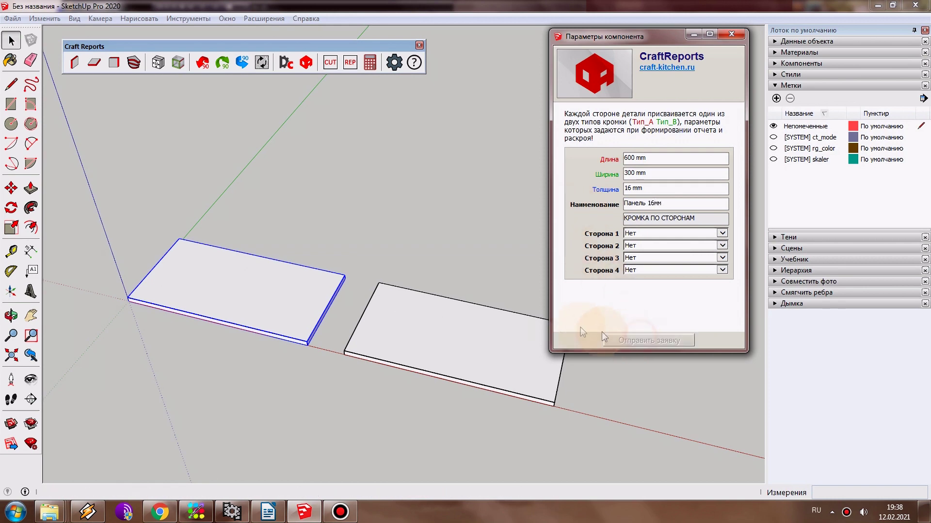
# - Make the second panel 22 mm thick, name it Деталь 22 мм, and close parameters
pyautogui.click(469, 321)
pyautogui.click(636, 203)
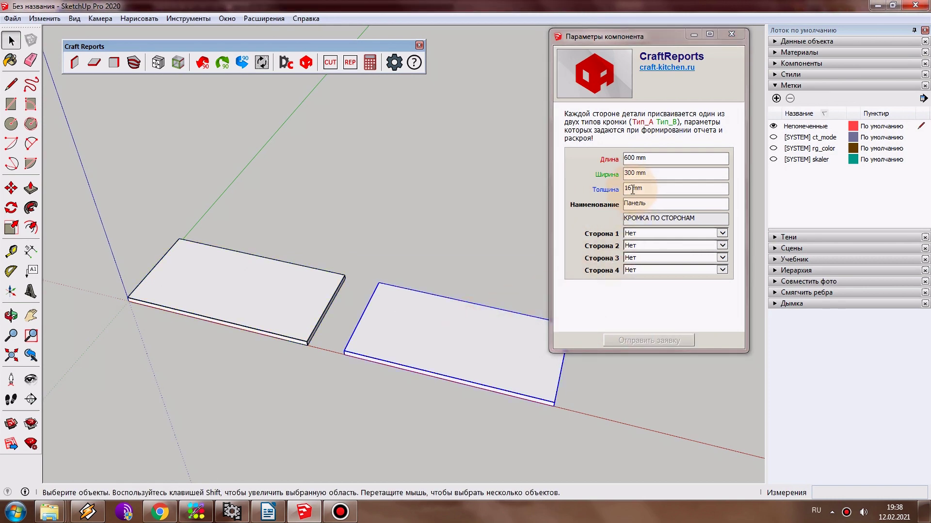
pyautogui.doubleClick(634, 189)
pyautogui.write('22')
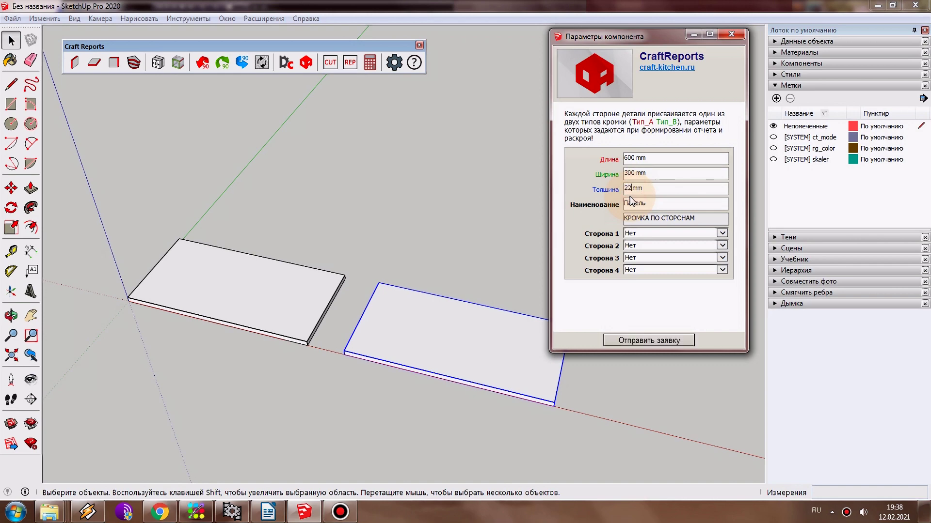
pyautogui.click(666, 199)
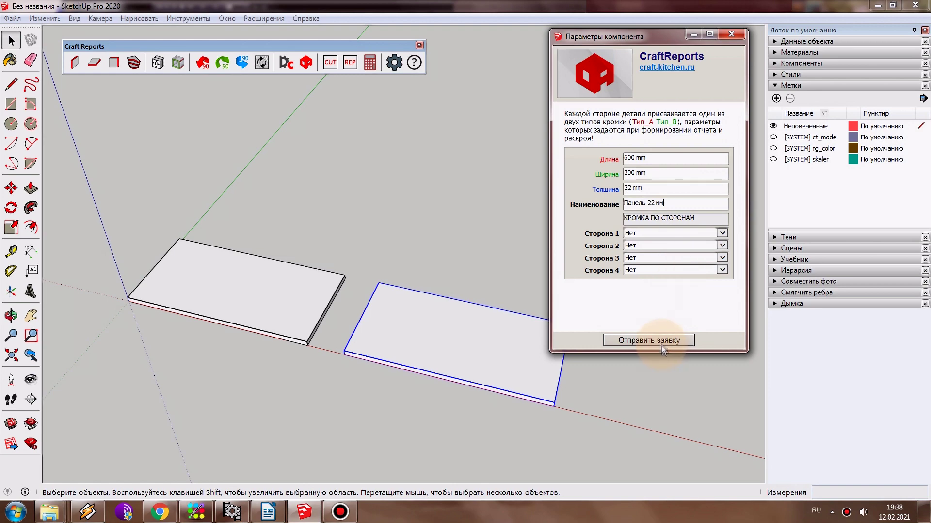
pyautogui.moveTo(643, 203); pyautogui.dragTo(557, 203)
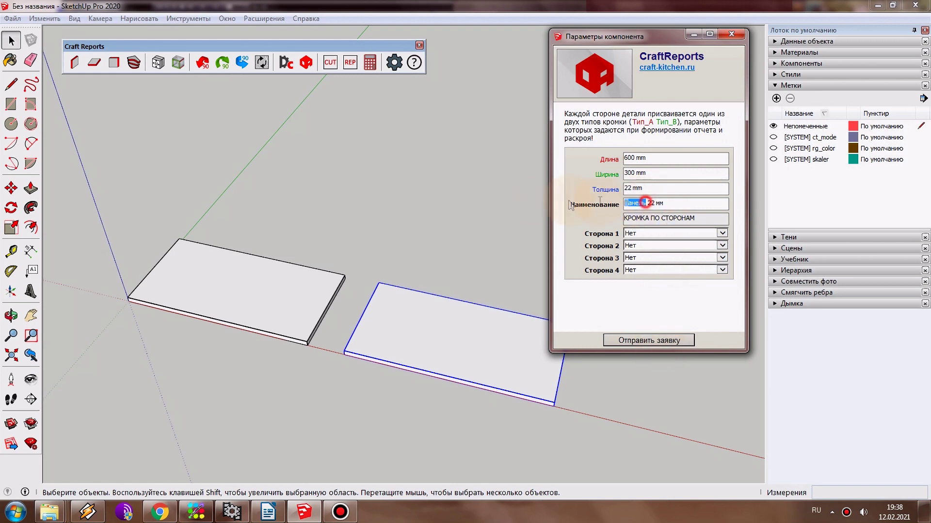
pyautogui.write('Деталь')
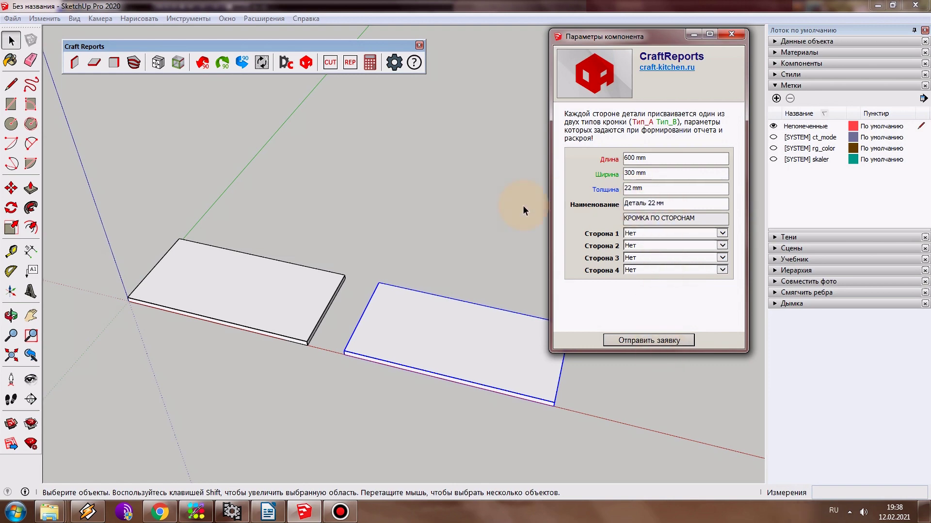
pyautogui.click(664, 340)
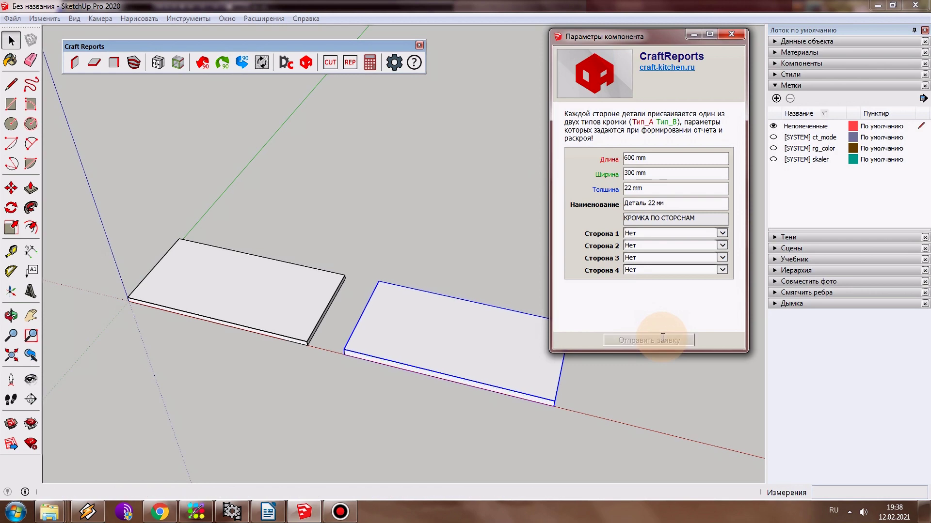
pyautogui.click(734, 34)
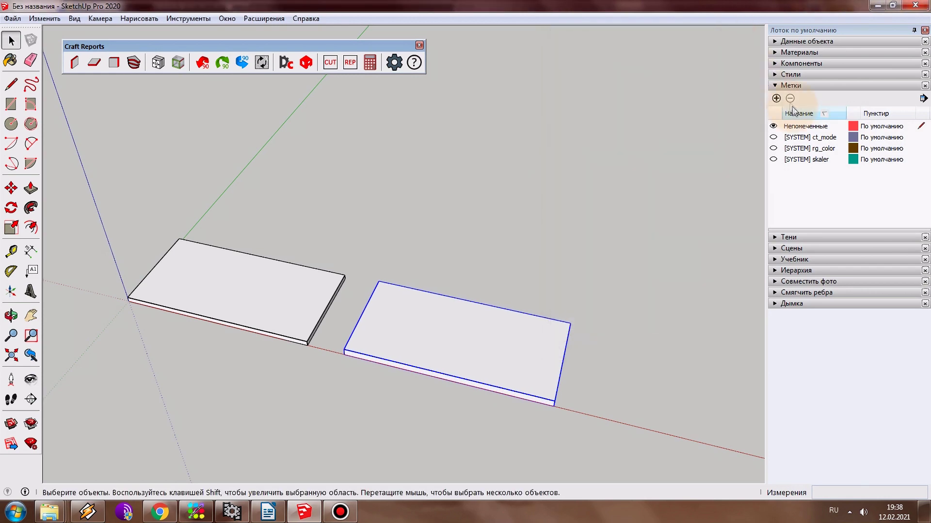
# - Create a new tag named 'ЛДСП 16мм | Детали'
pyautogui.click(776, 98)
pyautogui.write('ЛДСП 16')
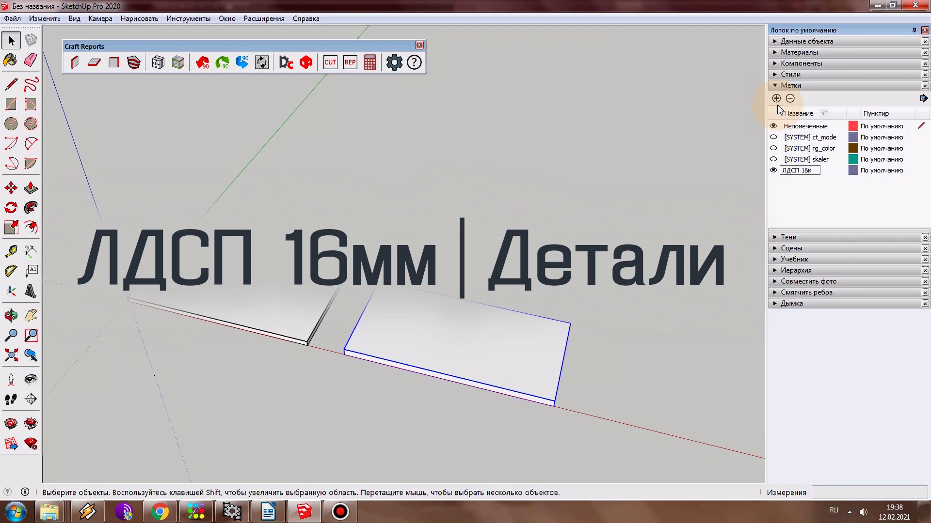
pyautogui.write('мм |')
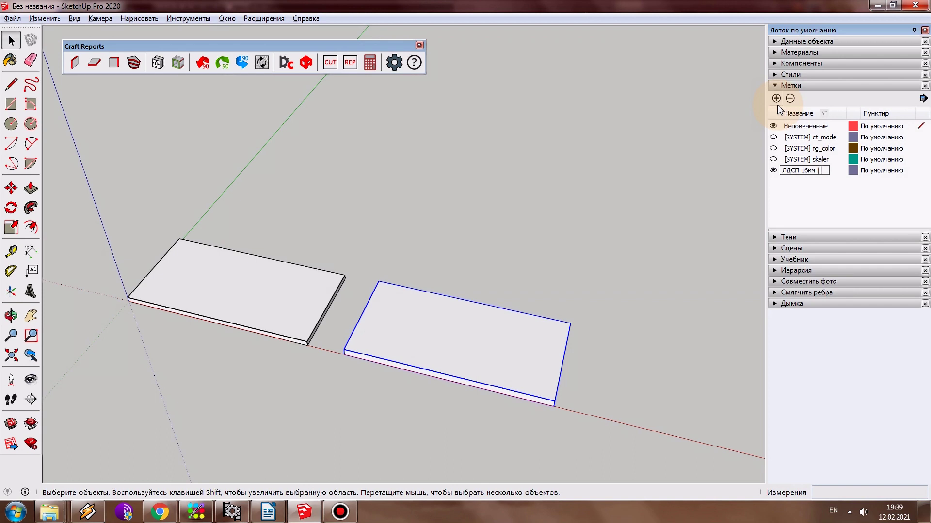
pyautogui.write(' Детали')
pyautogui.press('Return')
# - Assign both boards to the 'ЛДСП 16мм | Детали' tag in Entity Info
pyautogui.click(460, 328)
pyautogui.keyDown('shift'); pyautogui.click(315, 299); pyautogui.keyUp('shift')
pyautogui.click(816, 42)
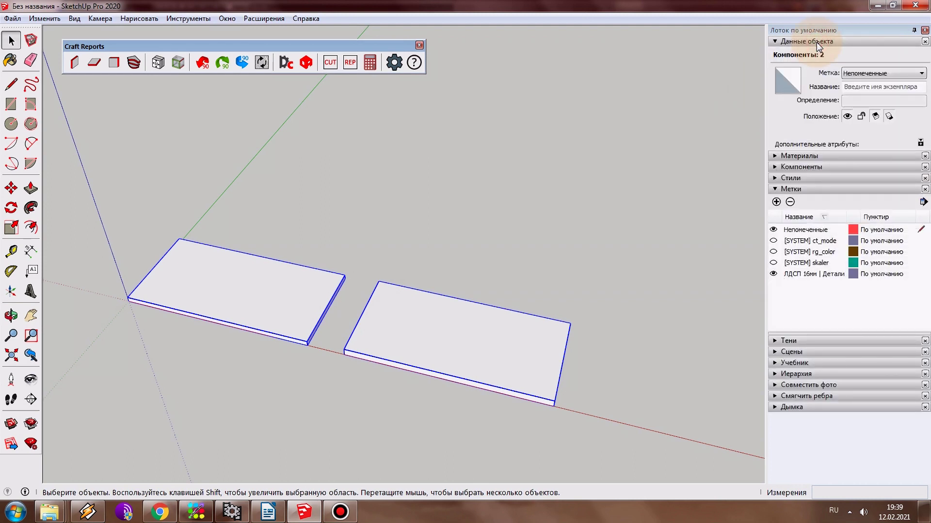
pyautogui.click(863, 74)
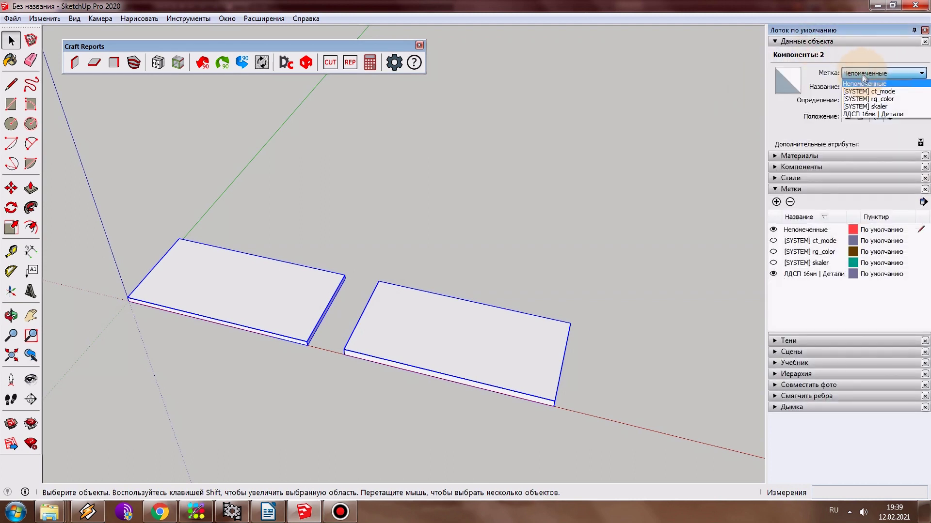
pyautogui.click(875, 114)
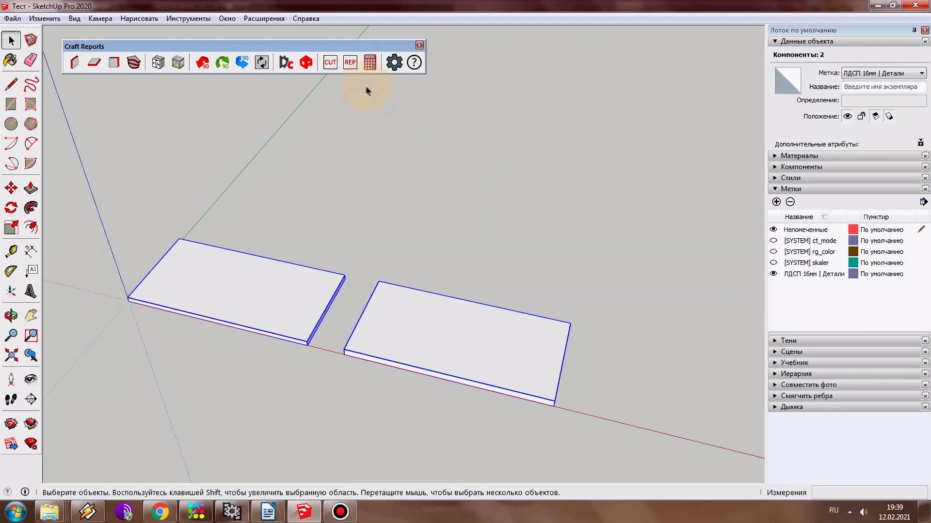
pyautogui.click(332, 69)
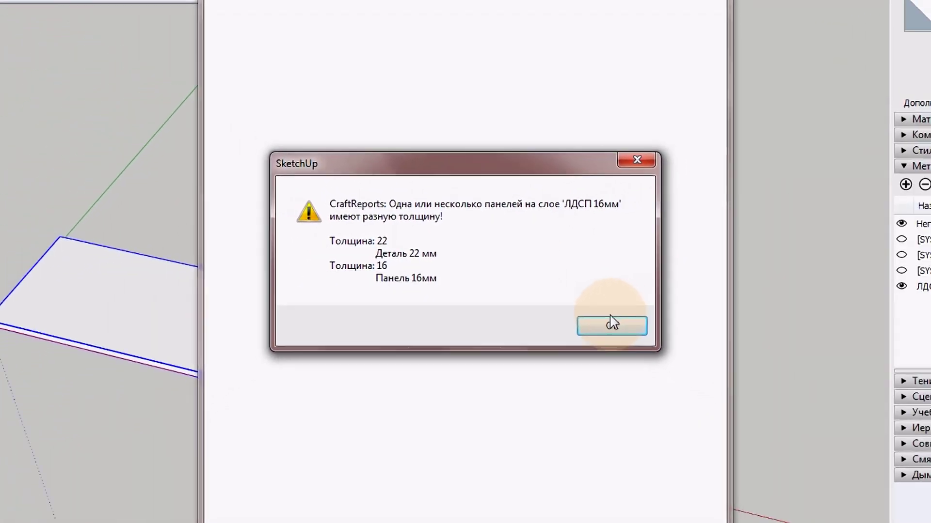
# - Dismiss the warning that the tagged panels mix 22 and 16 mm thicknesses
pyautogui.click(574, 306)
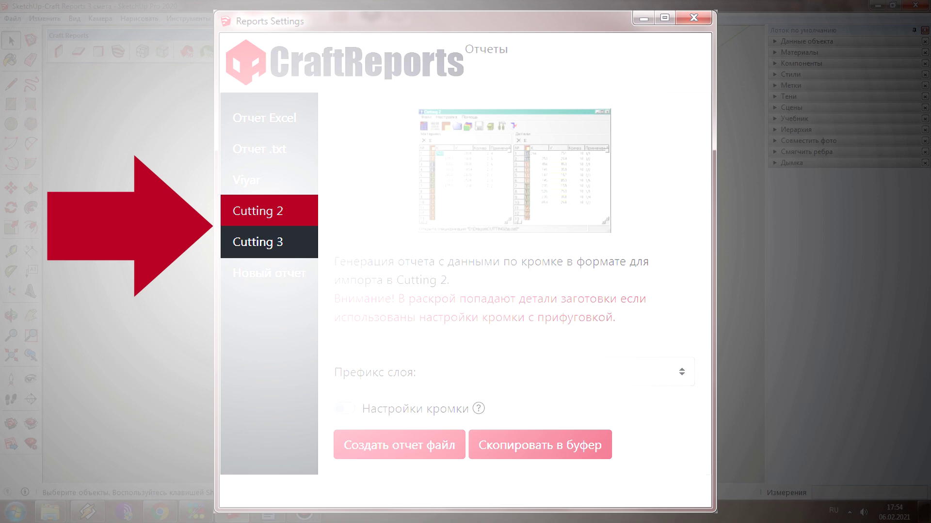
# - Switch to the Orbit tool to navigate the view
pyautogui.press('o')
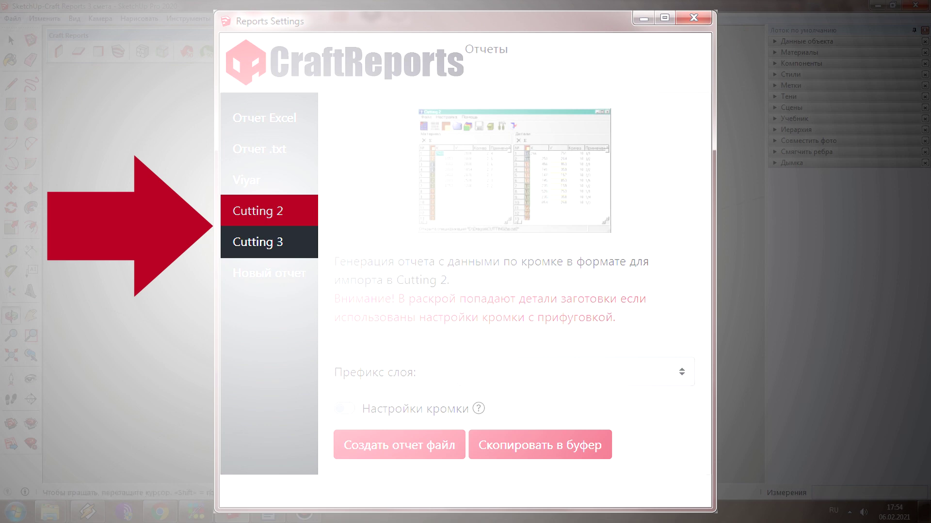